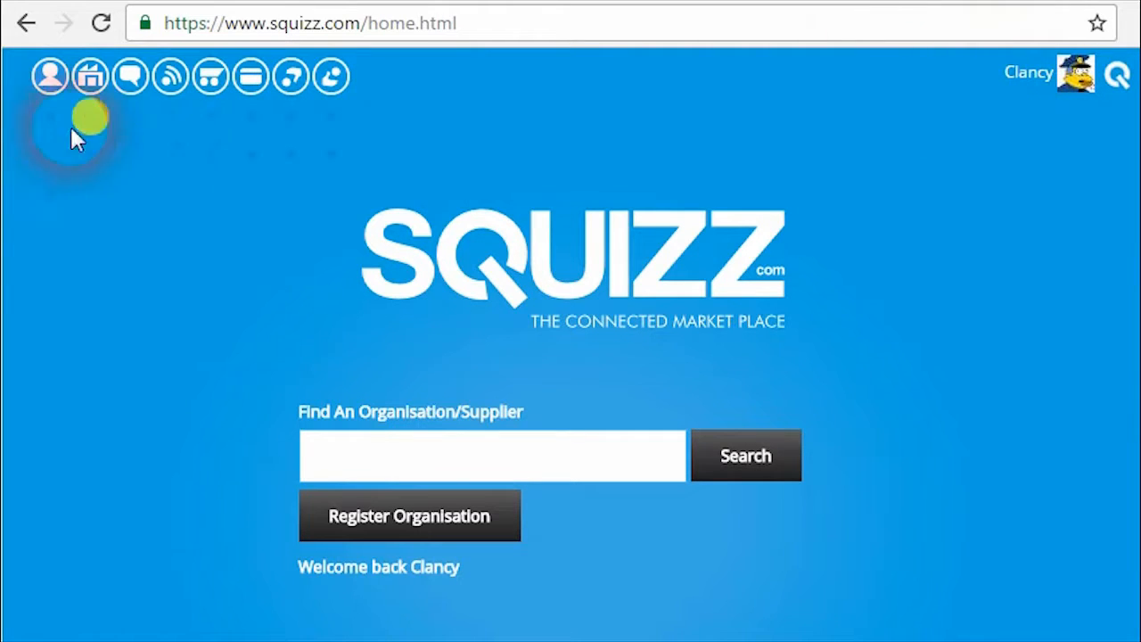
From the organisations list, show Springfield Police's supplier accounts: Guns N Things and Quik e Mart.
{"action": "left_click", "coordinate": [90, 76]}
{"action": "scroll", "coordinate": [363, 390], "scroll_direction": "down", "scroll_amount": 1}
{"action": "scroll", "coordinate": [363, 390], "scroll_direction": "down", "scroll_amount": 1}
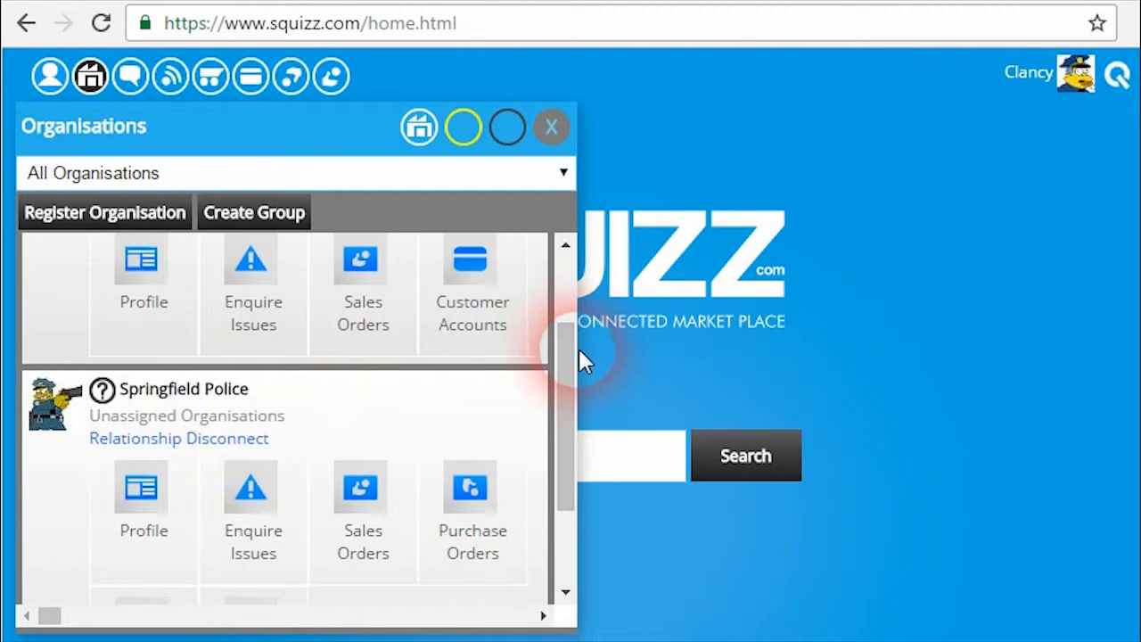
{"action": "left_click_drag", "start_coordinate": [561, 369], "coordinate": [556, 408]}
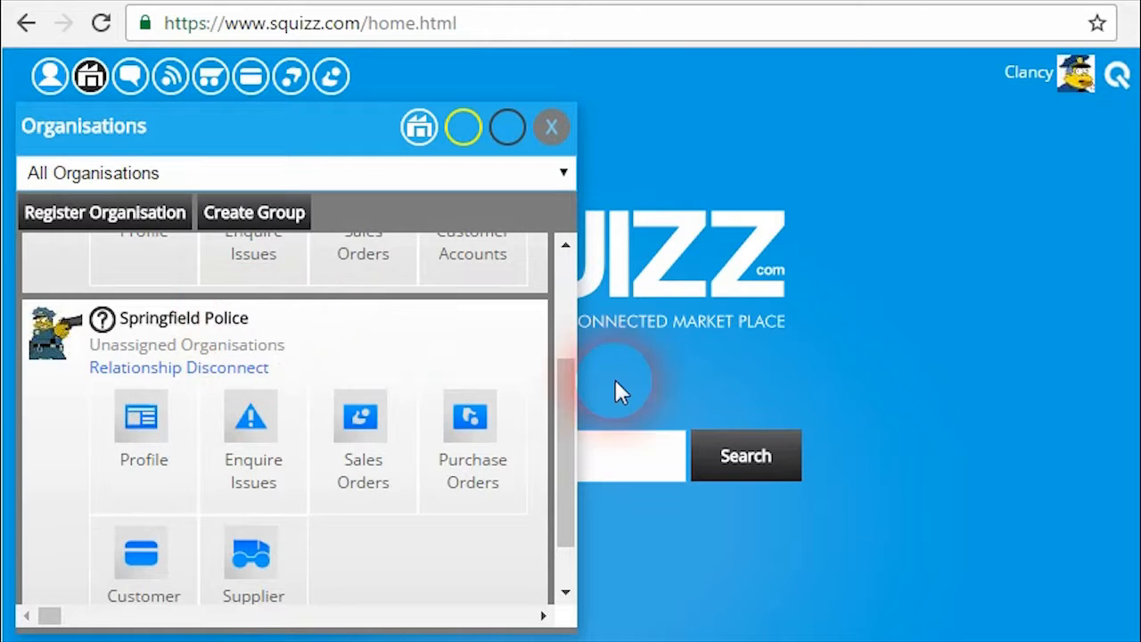
{"action": "scroll", "coordinate": [563, 456], "scroll_direction": "down", "scroll_amount": 1}
{"action": "left_click", "coordinate": [270, 561]}
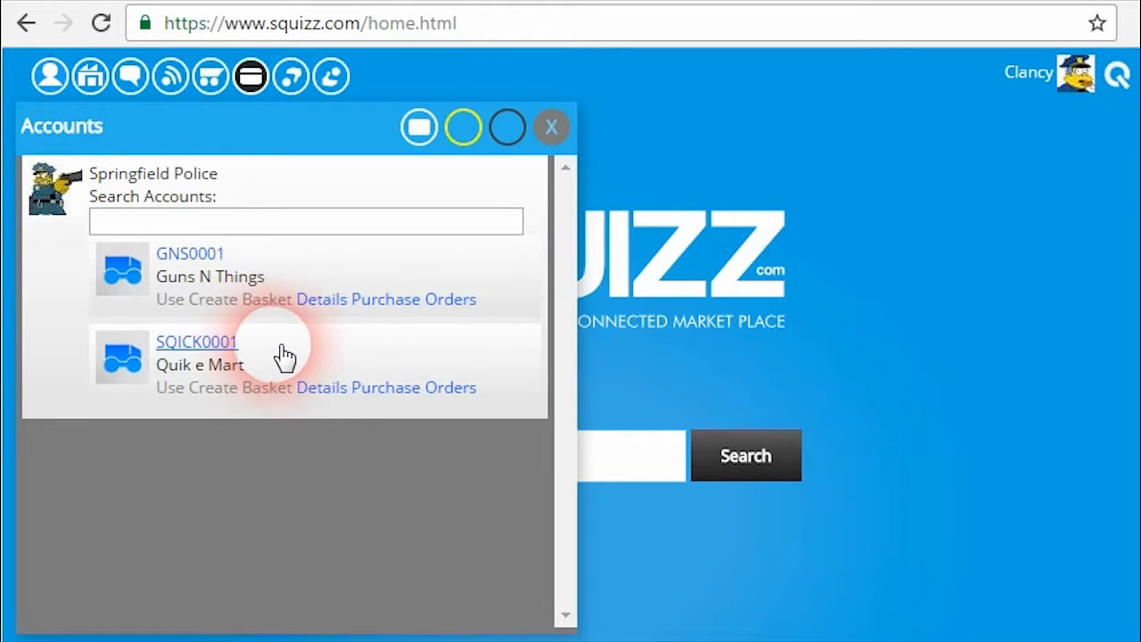
Open the Quik e Mart account's Purchase Orders and load those from the last 0-30 days.
{"action": "left_click", "coordinate": [328, 389]}
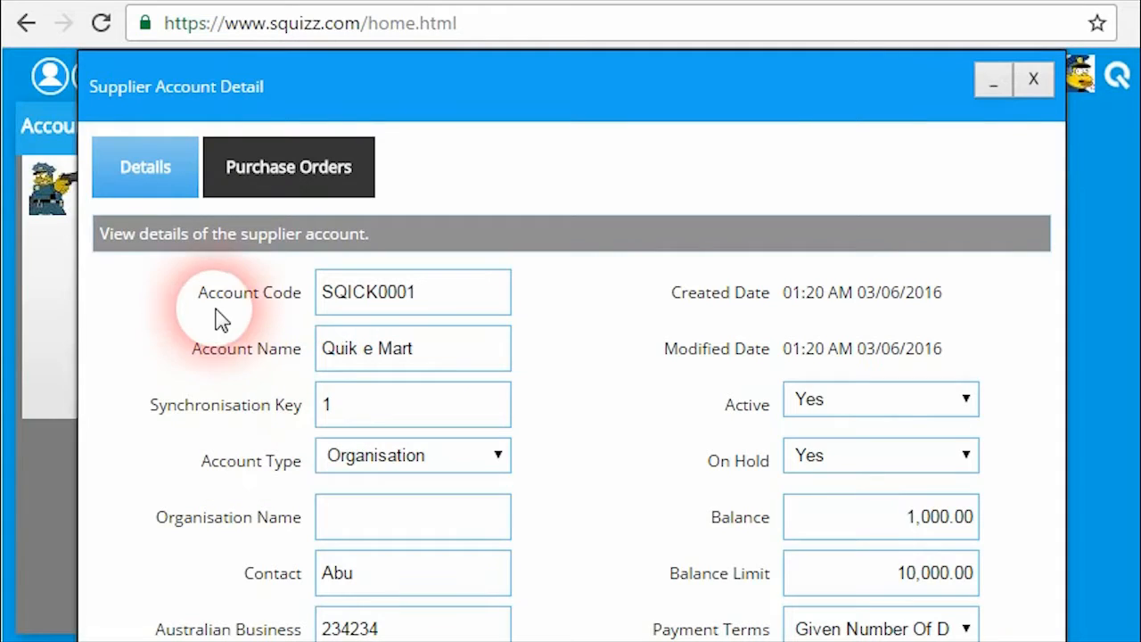
{"action": "scroll", "coordinate": [249, 294], "scroll_direction": "down", "scroll_amount": 3}
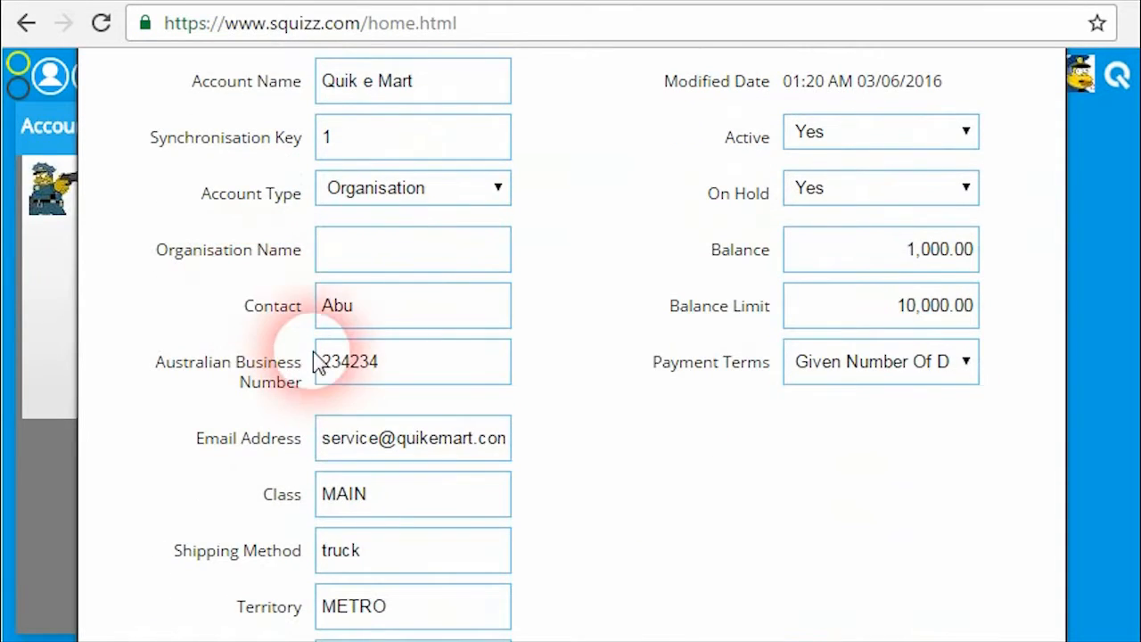
{"action": "scroll", "coordinate": [321, 357], "scroll_direction": "up", "scroll_amount": 2}
{"action": "scroll", "coordinate": [319, 355], "scroll_direction": "up", "scroll_amount": 2}
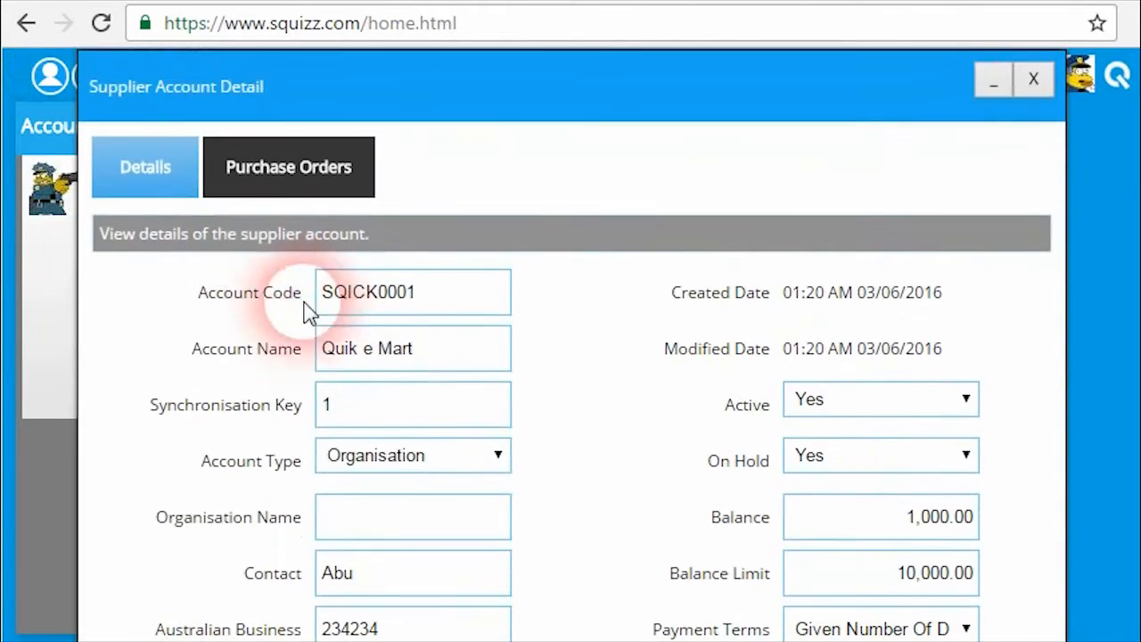
{"action": "left_click", "coordinate": [300, 183]}
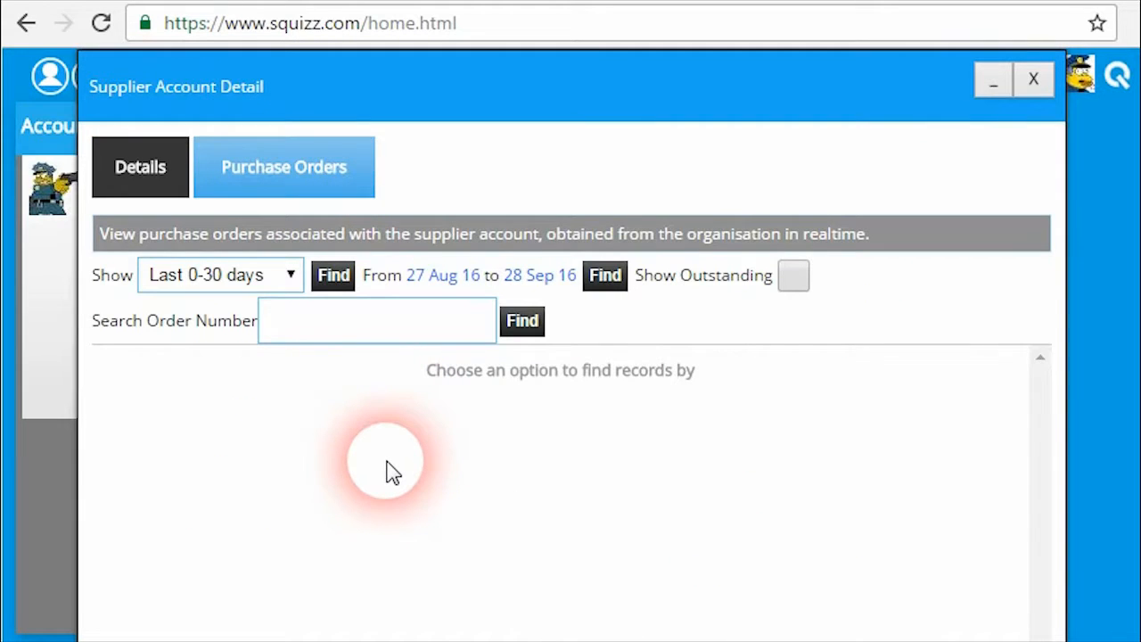
{"action": "left_click", "coordinate": [333, 275]}
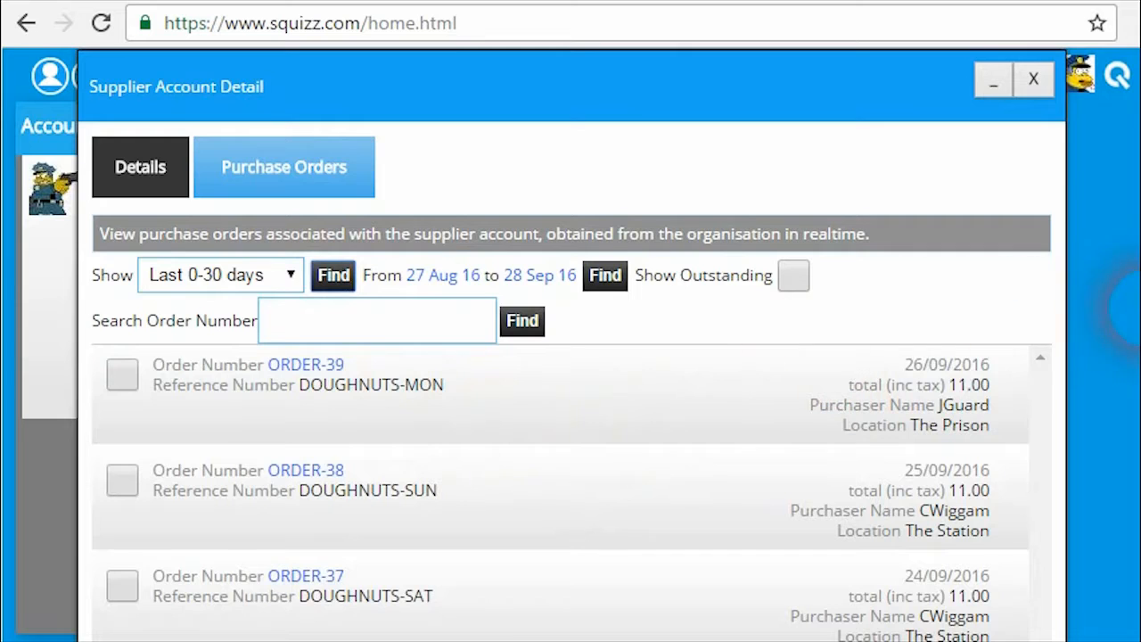
{"action": "scroll", "coordinate": [1125, 339], "scroll_direction": "down", "scroll_amount": 1}
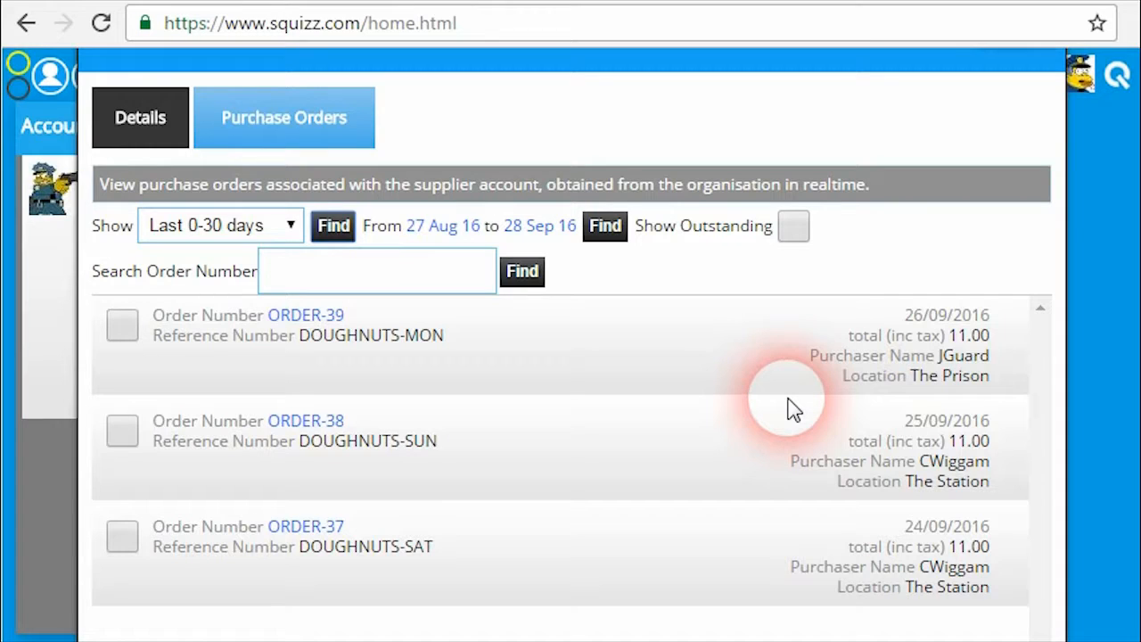
Review the Sunday doughnut order ORDER-38's details, then close it.
{"action": "left_click", "coordinate": [331, 420]}
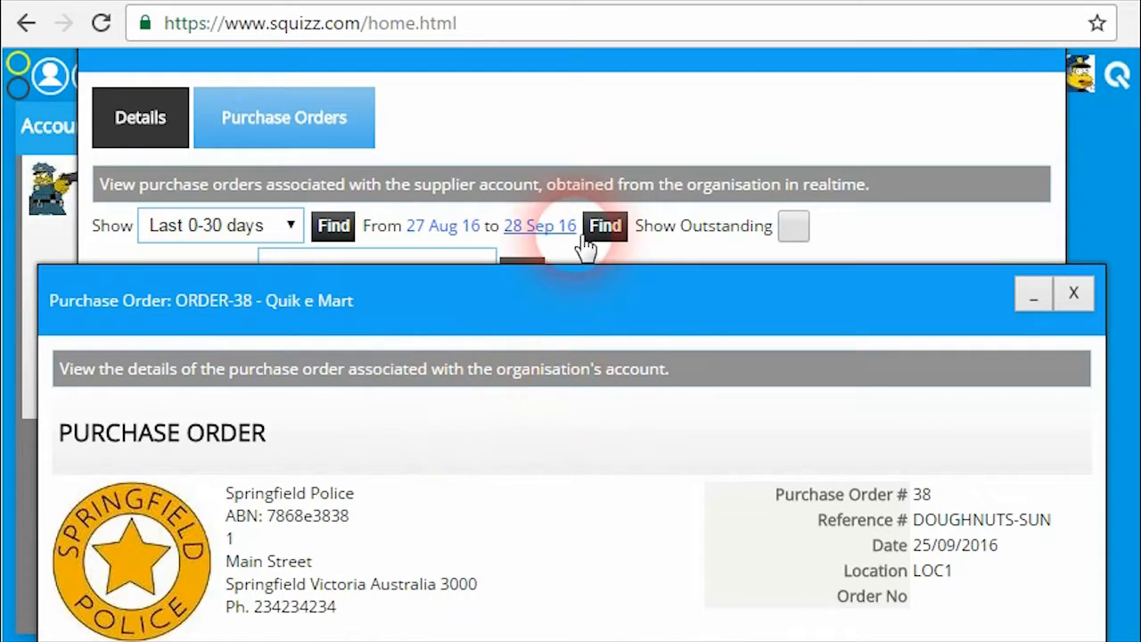
{"action": "scroll", "coordinate": [580, 247], "scroll_direction": "down", "scroll_amount": 4}
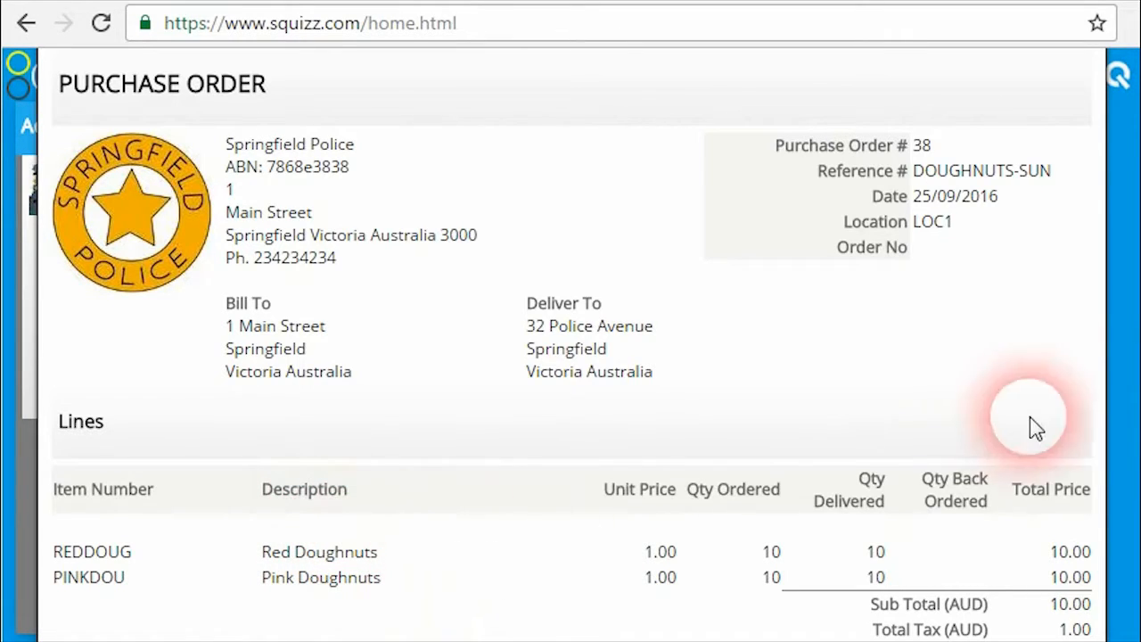
{"action": "scroll", "coordinate": [1125, 383], "scroll_direction": "down", "scroll_amount": 3}
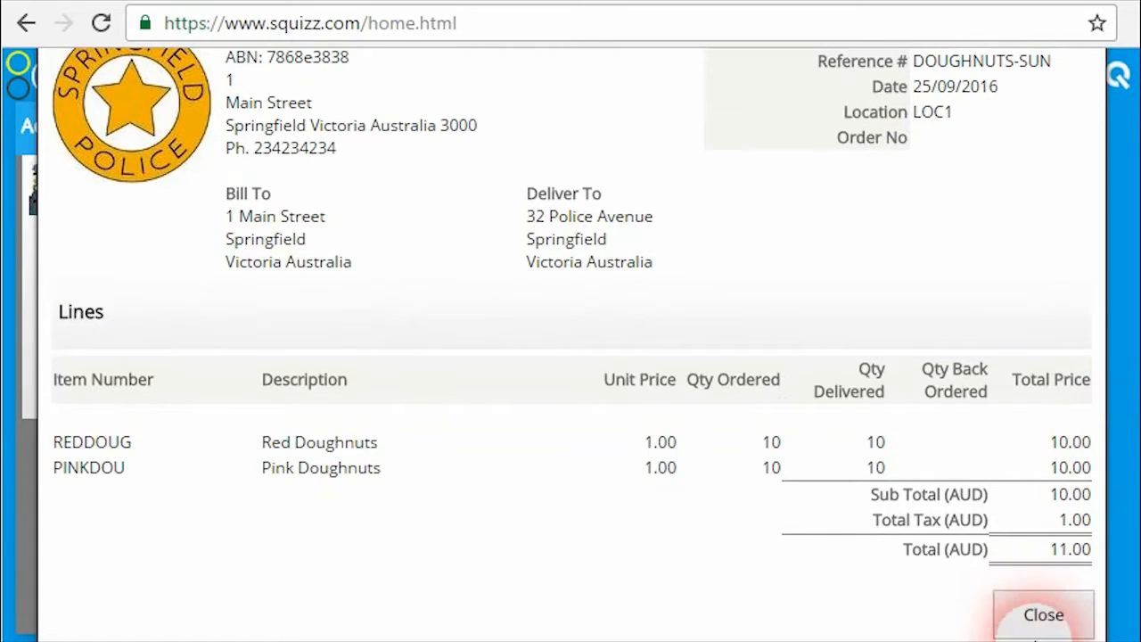
{"action": "left_click", "coordinate": [1043, 616]}
Tick ORDER-38 and ORDER-37 for procurement, leaving ORDER-39 unticked.
{"action": "scroll", "coordinate": [1121, 445], "scroll_direction": "up", "scroll_amount": 3}
{"action": "scroll", "coordinate": [1125, 361], "scroll_direction": "up", "scroll_amount": 3}
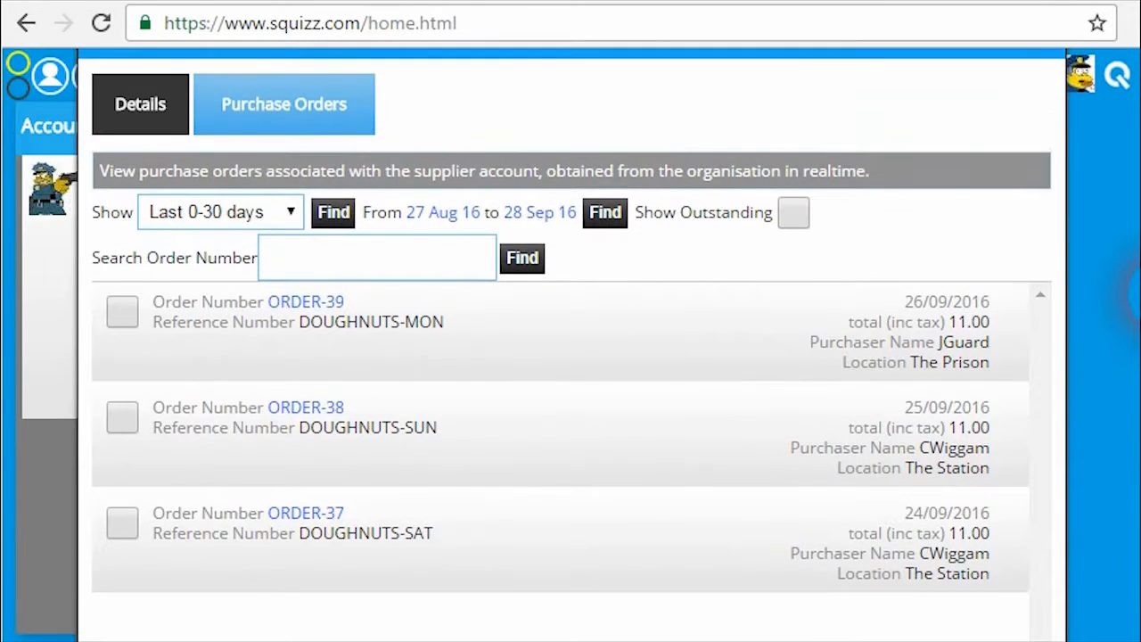
{"action": "scroll", "coordinate": [1134, 268], "scroll_direction": "down", "scroll_amount": 1}
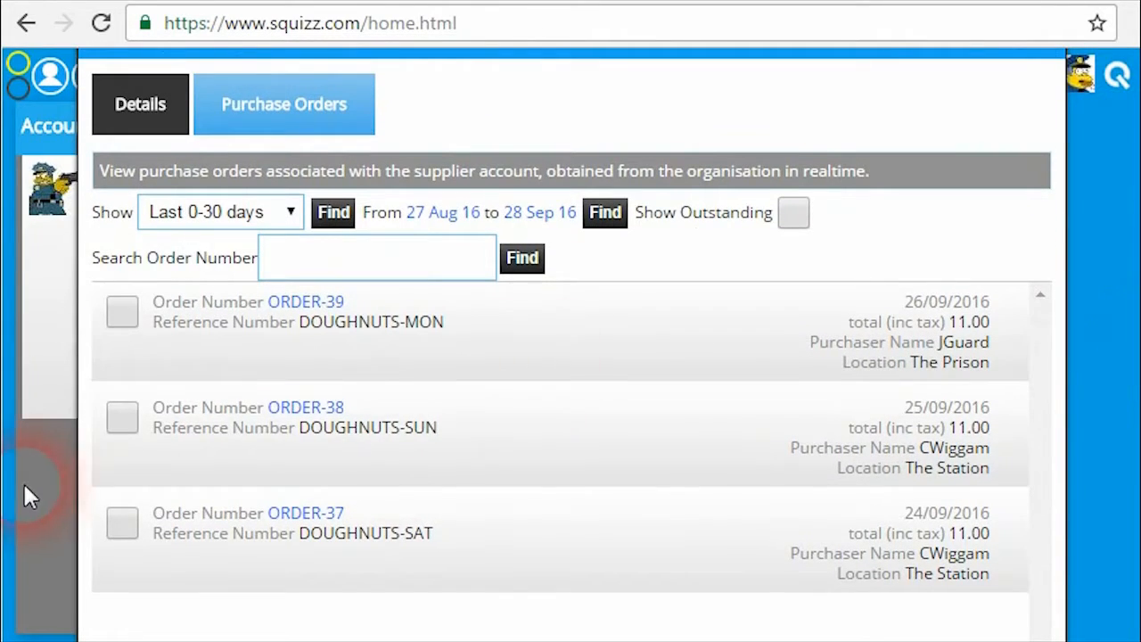
{"action": "left_click", "coordinate": [122, 416]}
{"action": "left_click", "coordinate": [134, 525]}
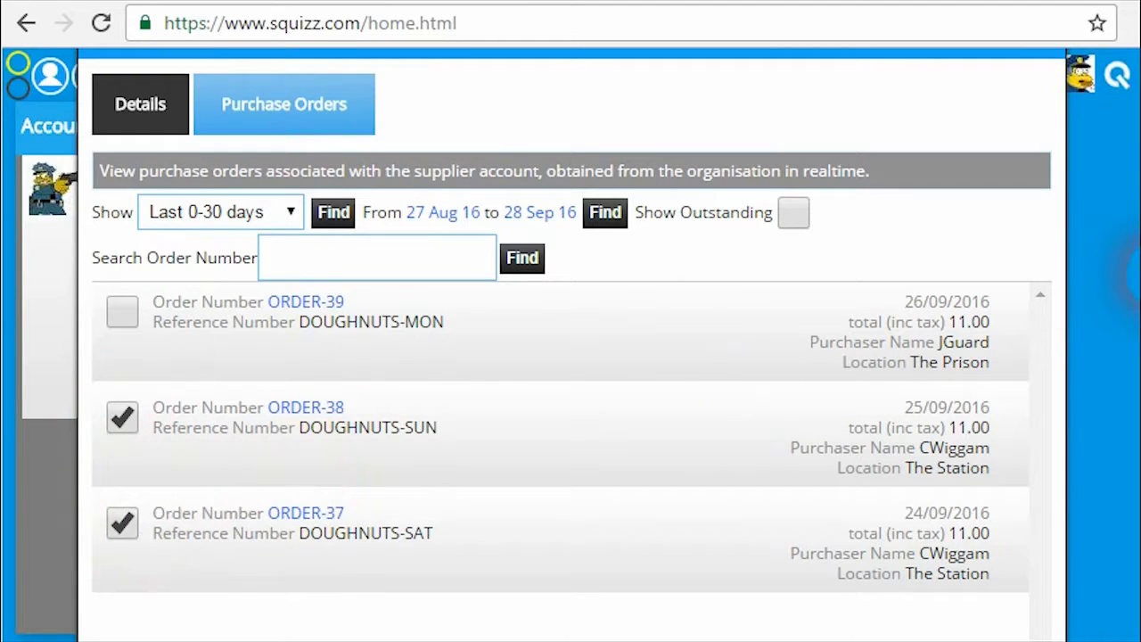
{"action": "scroll", "coordinate": [1128, 284], "scroll_direction": "down", "scroll_amount": 1}
{"action": "scroll", "coordinate": [1128, 283], "scroll_direction": "down", "scroll_amount": 3}
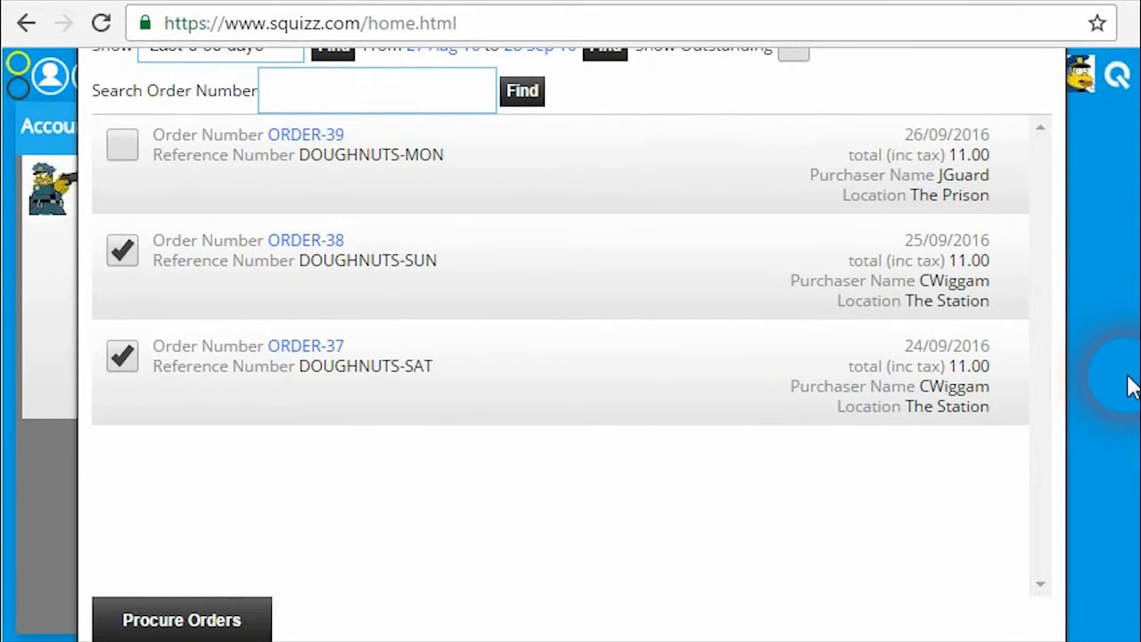
Start procuring the two ticked orders and scroll down to their order lines.
{"action": "scroll", "coordinate": [1132, 393], "scroll_direction": "down", "scroll_amount": 1}
{"action": "left_click", "coordinate": [224, 603]}
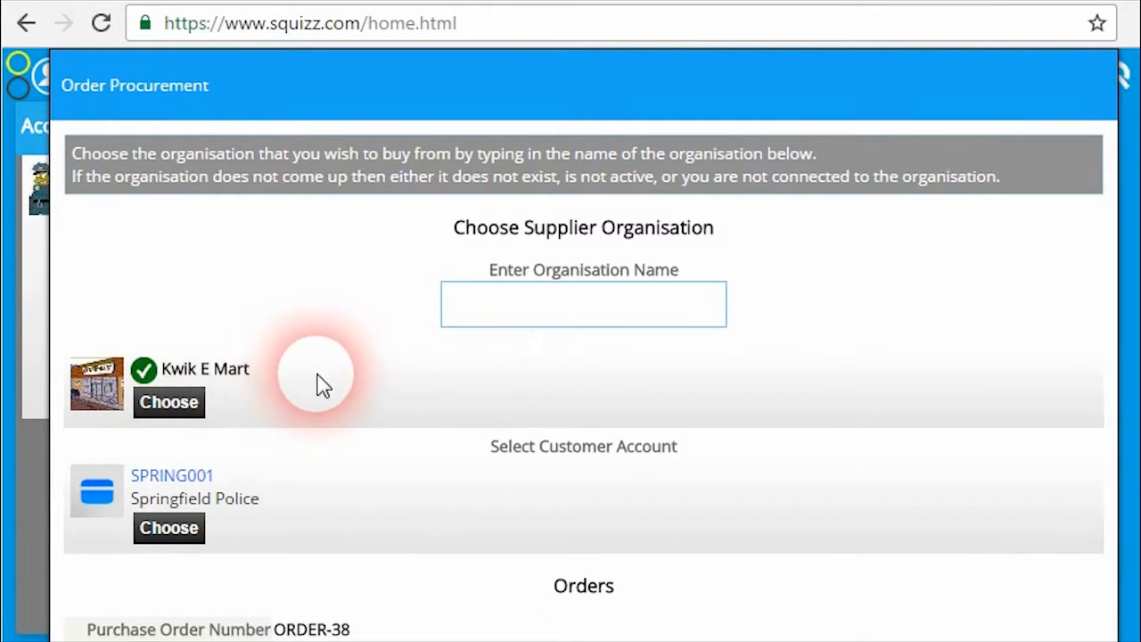
{"action": "scroll", "coordinate": [1125, 245], "scroll_direction": "down", "scroll_amount": 2}
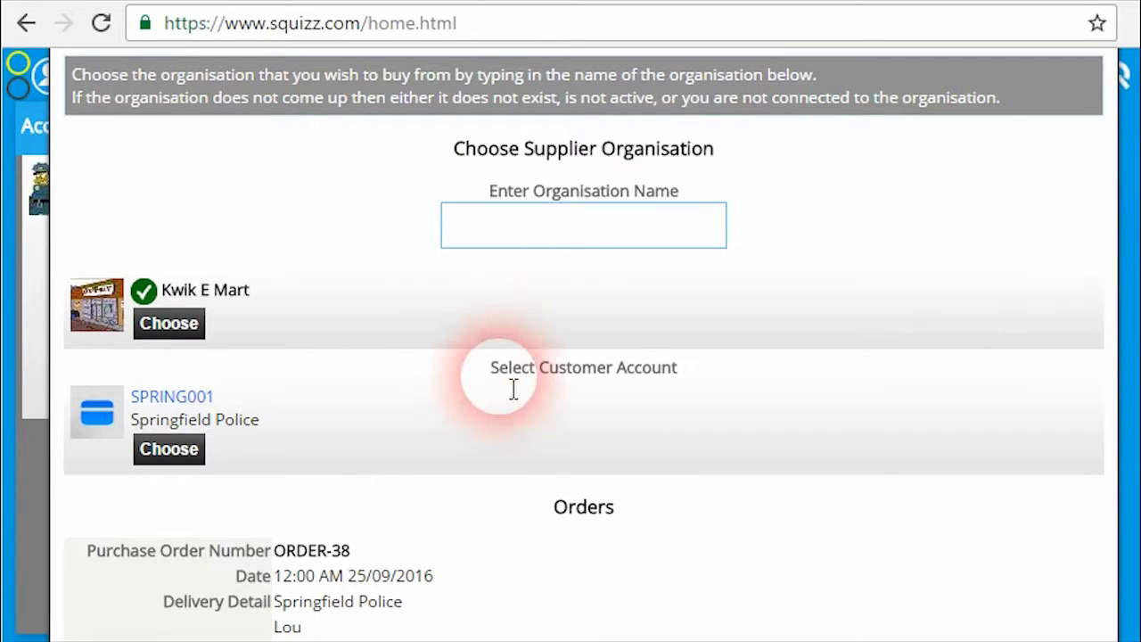
{"action": "scroll", "coordinate": [1119, 223], "scroll_direction": "down", "scroll_amount": 5}
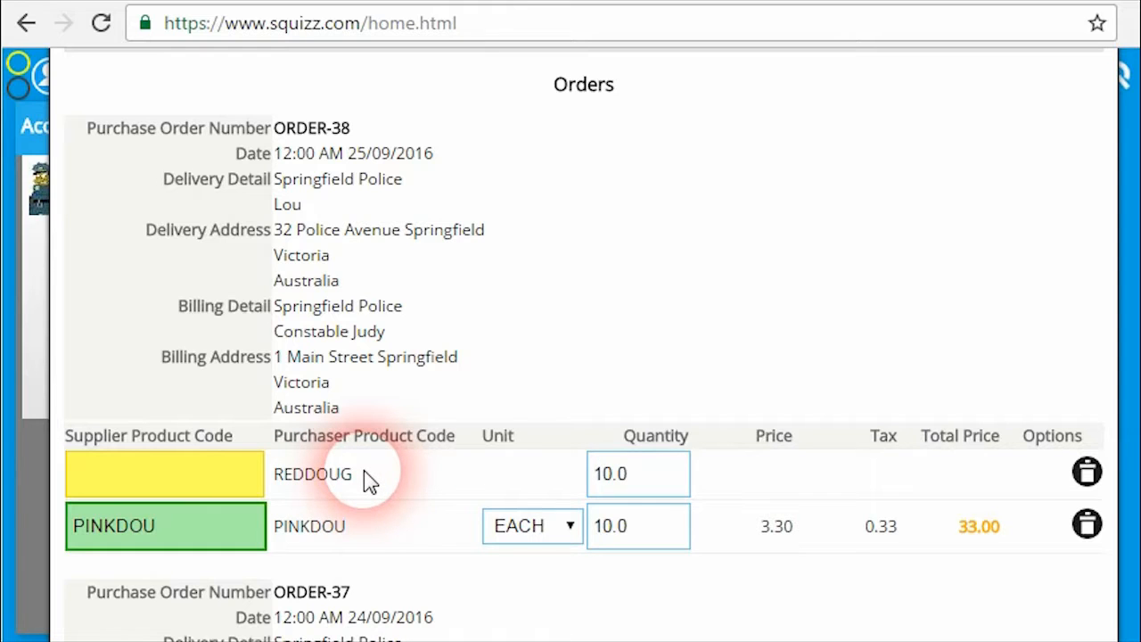
Match ORDER-38's REDDOUG line to supplier product BLUEDOU - Blue Doughnuts.
{"action": "left_click", "coordinate": [171, 488]}
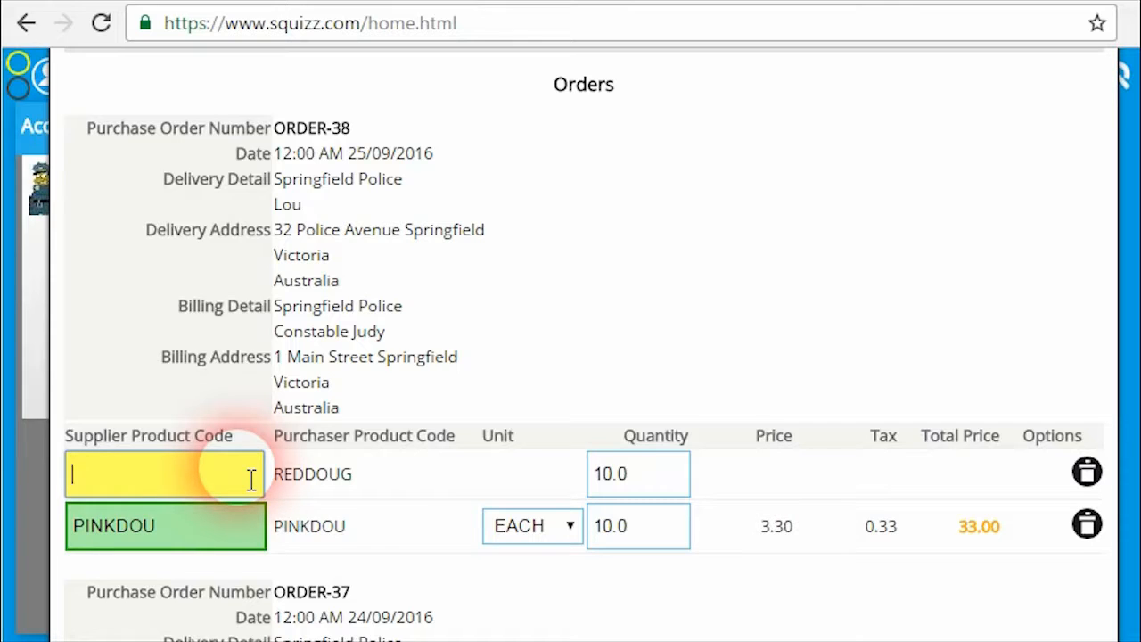
{"action": "type", "text": "bl"}
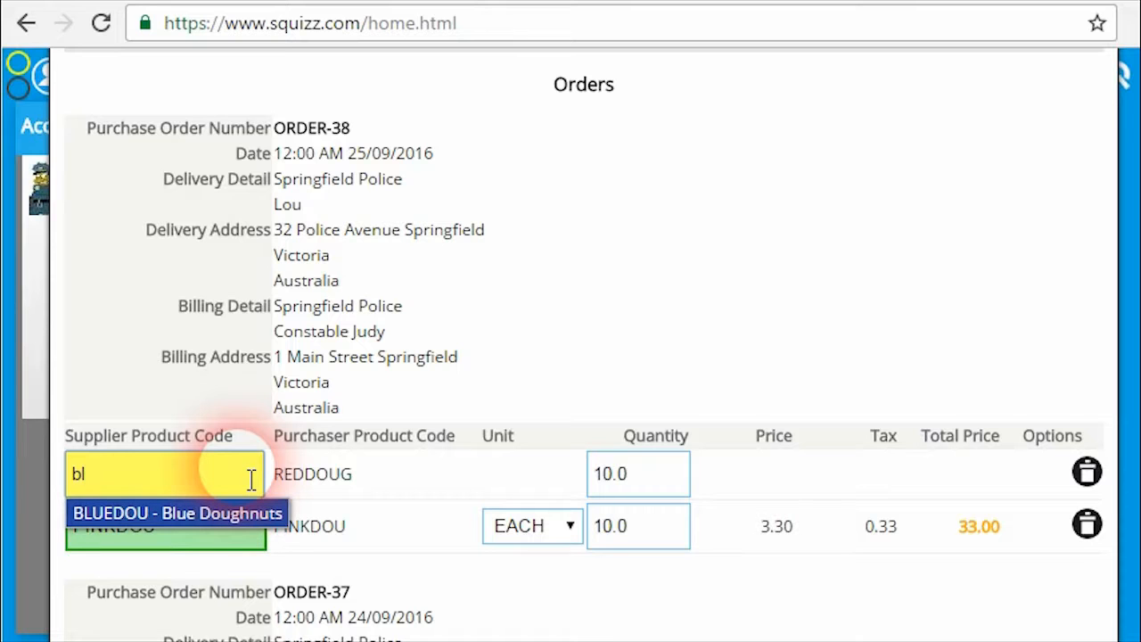
{"action": "key", "text": "Return"}
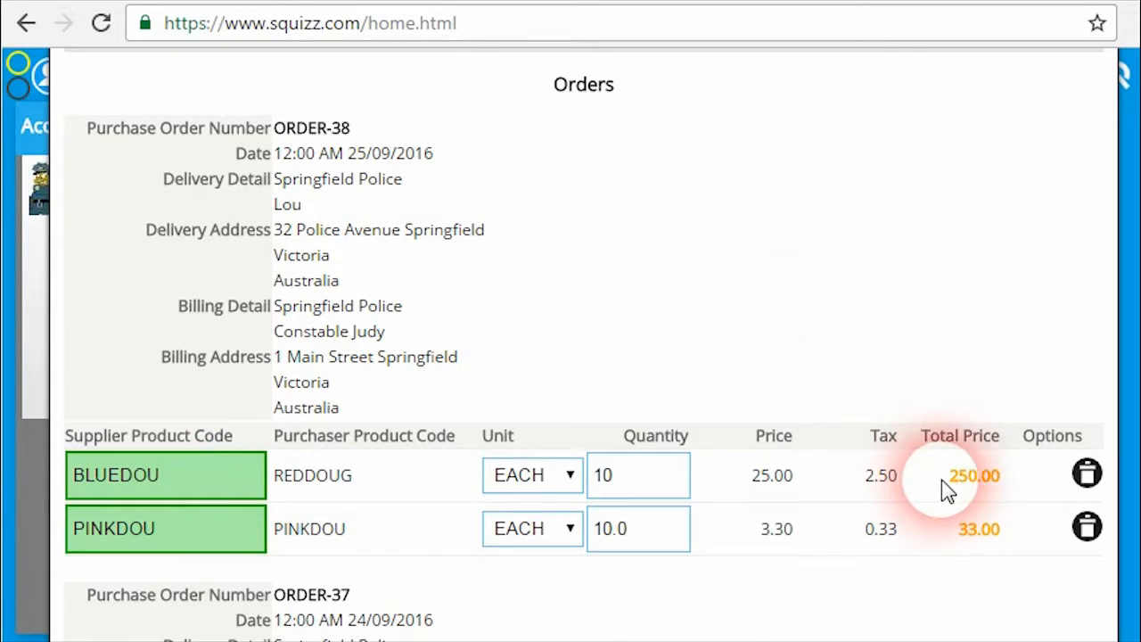
{"action": "mouse_move", "coordinate": [982, 486]}
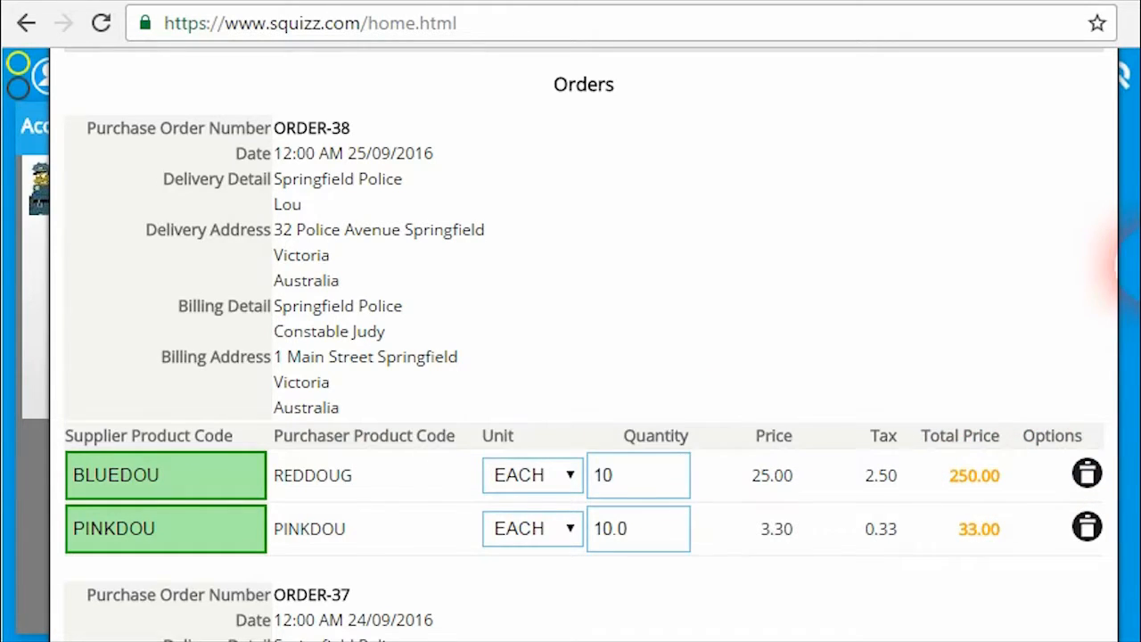
Match the second order's REDDOUG line to BLUEDOU - Blue Doughnuts as well.
{"action": "scroll", "coordinate": [1127, 271], "scroll_direction": "down", "scroll_amount": 2}
{"action": "scroll", "coordinate": [1130, 294], "scroll_direction": "down", "scroll_amount": 1}
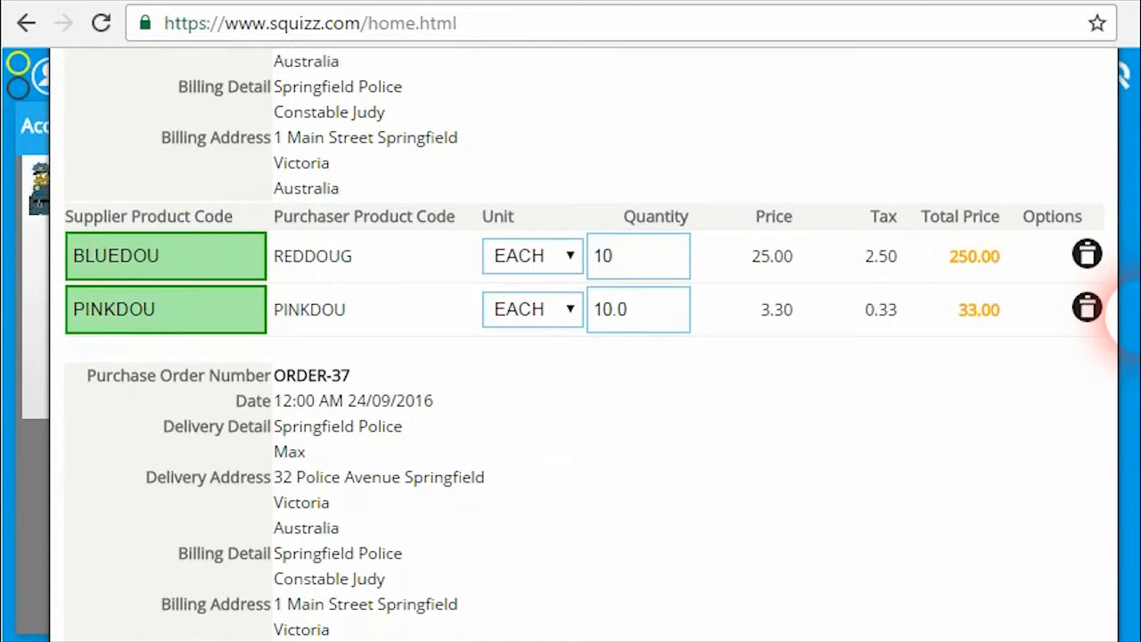
{"action": "scroll", "coordinate": [1125, 321], "scroll_direction": "down", "scroll_amount": 1}
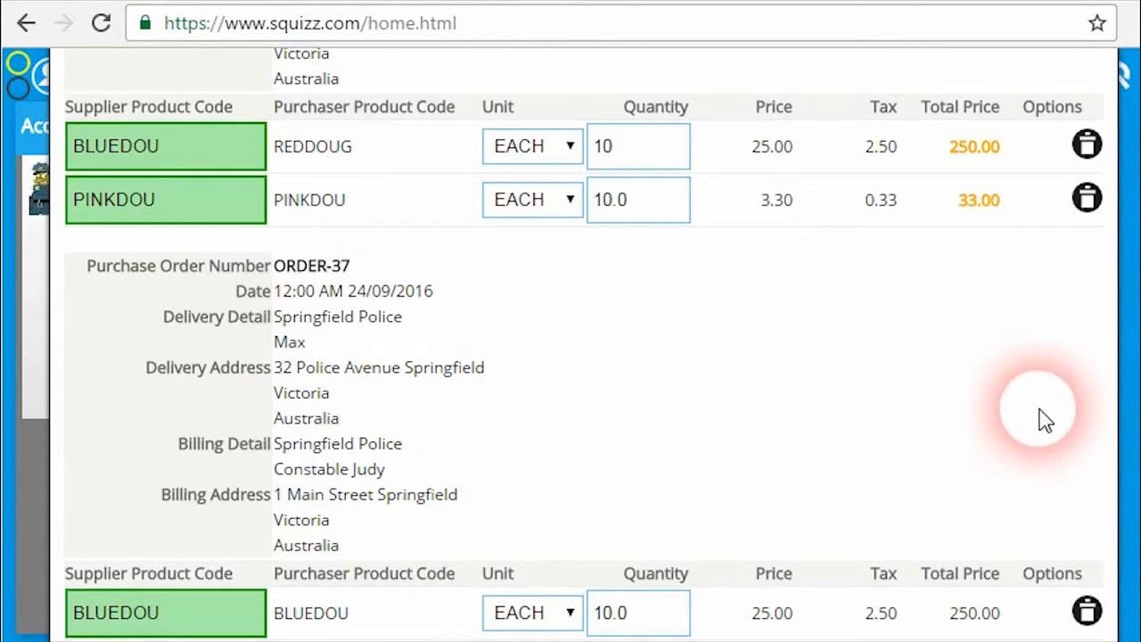
{"action": "scroll", "coordinate": [1125, 383], "scroll_direction": "down", "scroll_amount": 2}
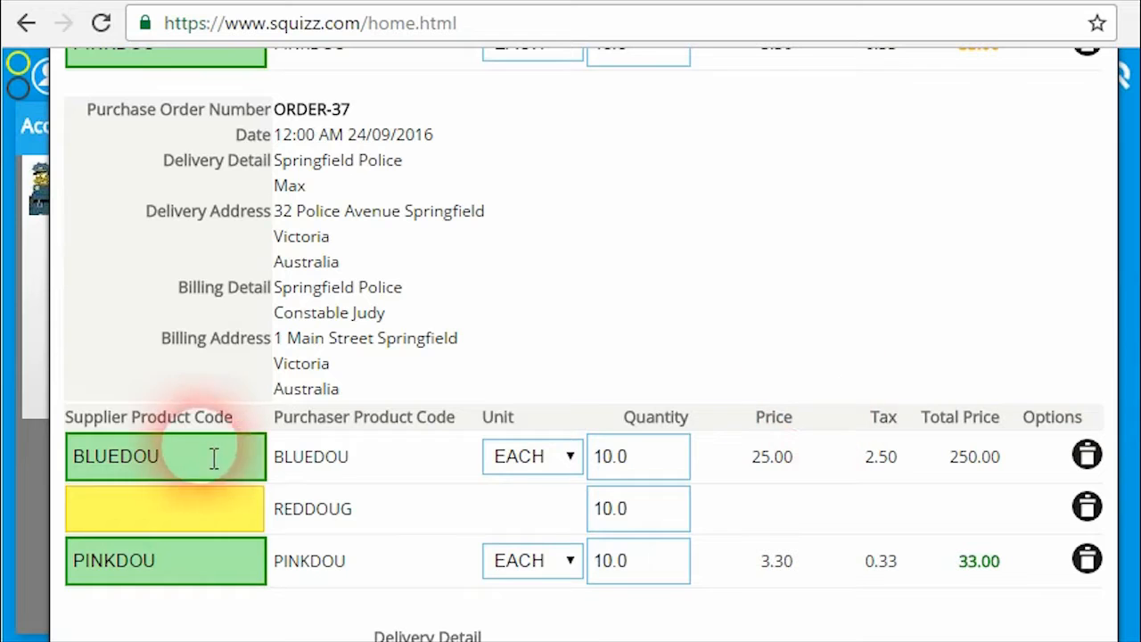
{"action": "left_click", "coordinate": [207, 520]}
{"action": "type", "text": "bl"}
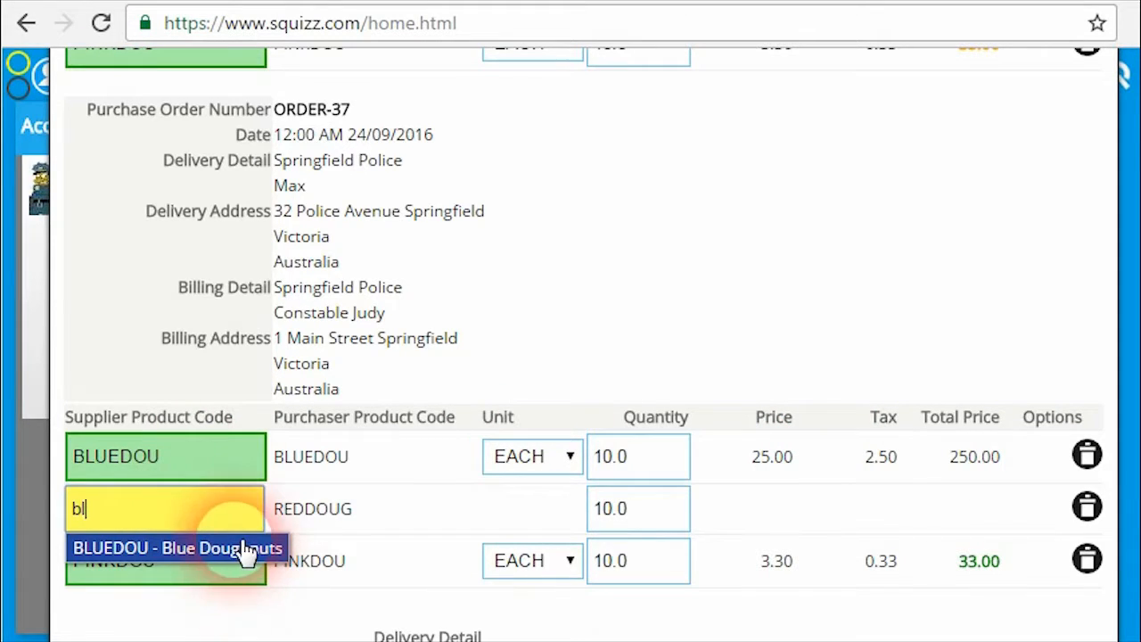
{"action": "left_click", "coordinate": [248, 548]}
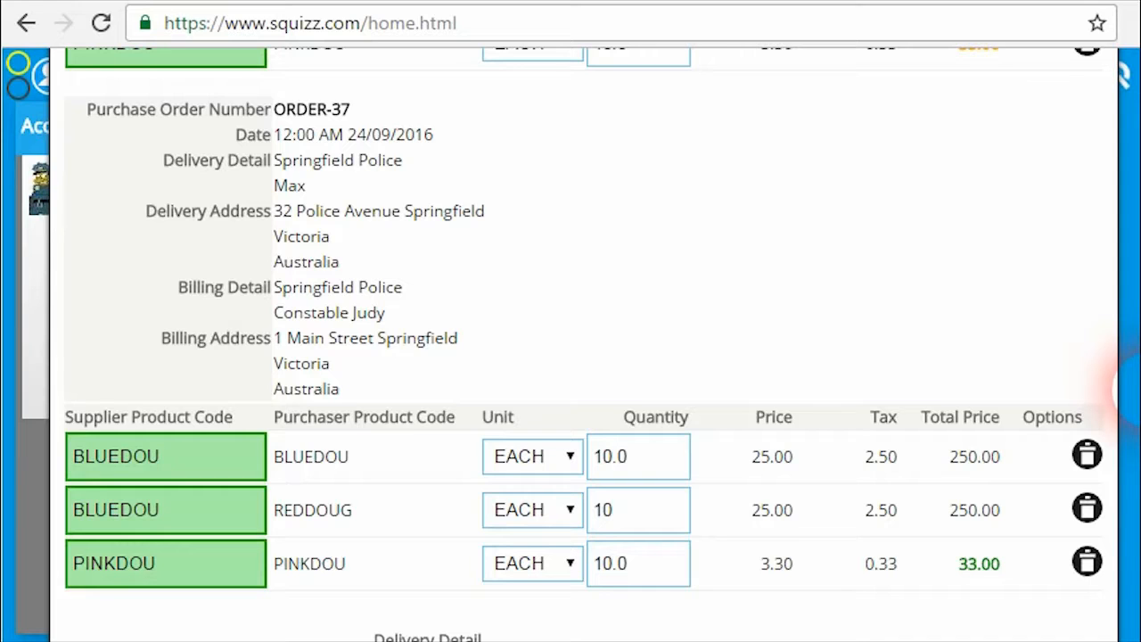
Set Overwrite Delivery Detail to No, keeping Springfield Police's own delivery details.
{"action": "scroll", "coordinate": [1128, 490], "scroll_direction": "down", "scroll_amount": 3}
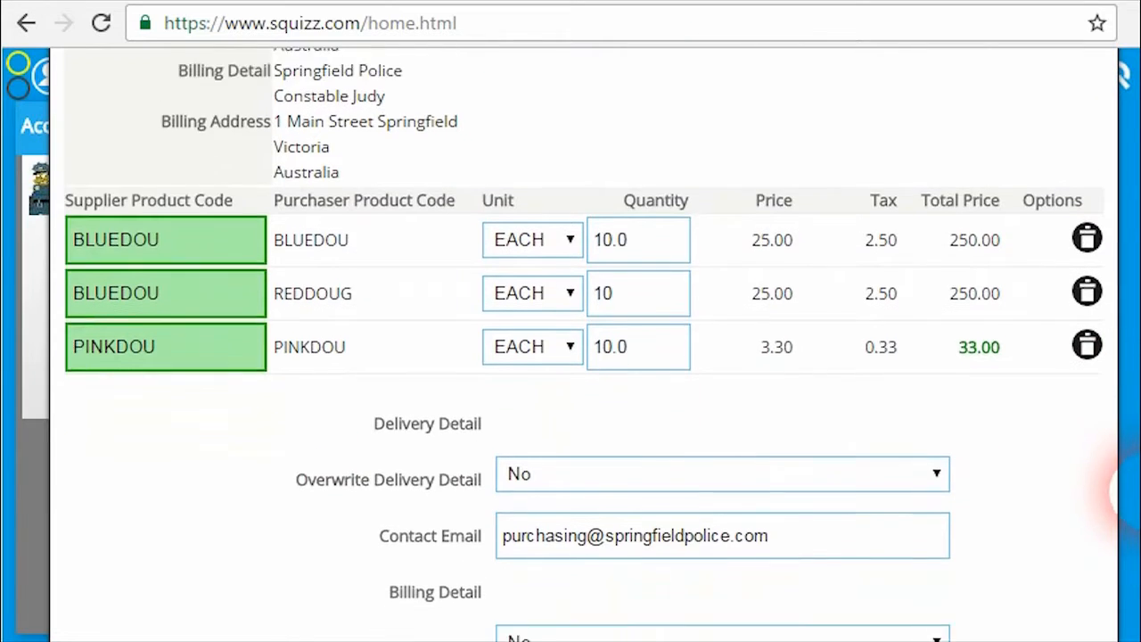
{"action": "scroll", "coordinate": [1125, 490], "scroll_direction": "down", "scroll_amount": 1}
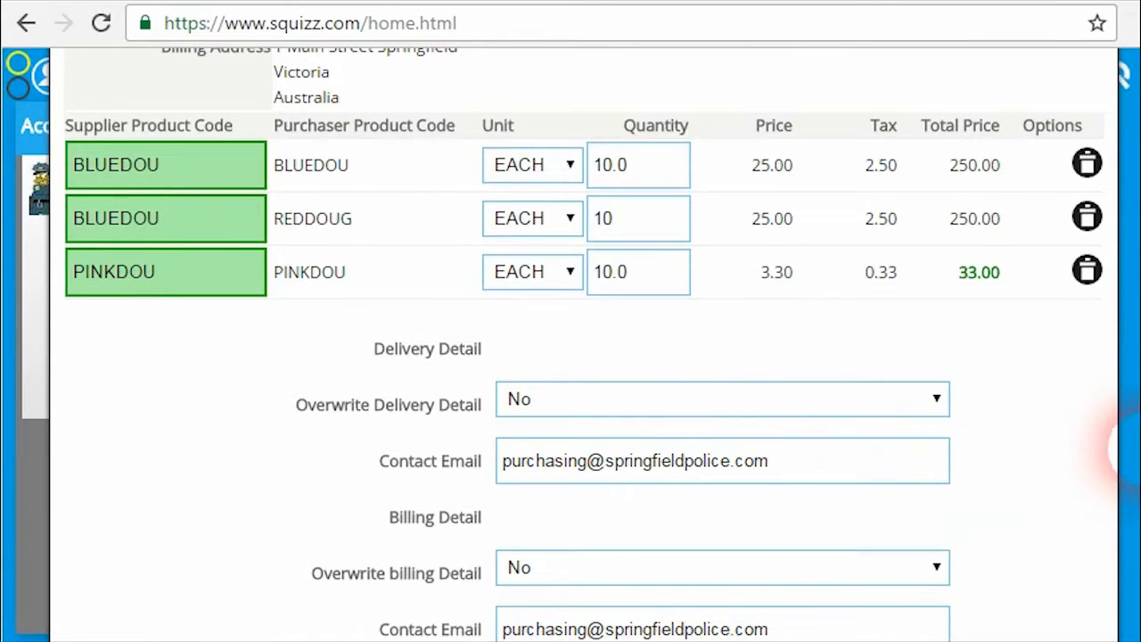
{"action": "scroll", "coordinate": [1114, 449], "scroll_direction": "down", "scroll_amount": 1}
{"action": "left_click", "coordinate": [630, 348]}
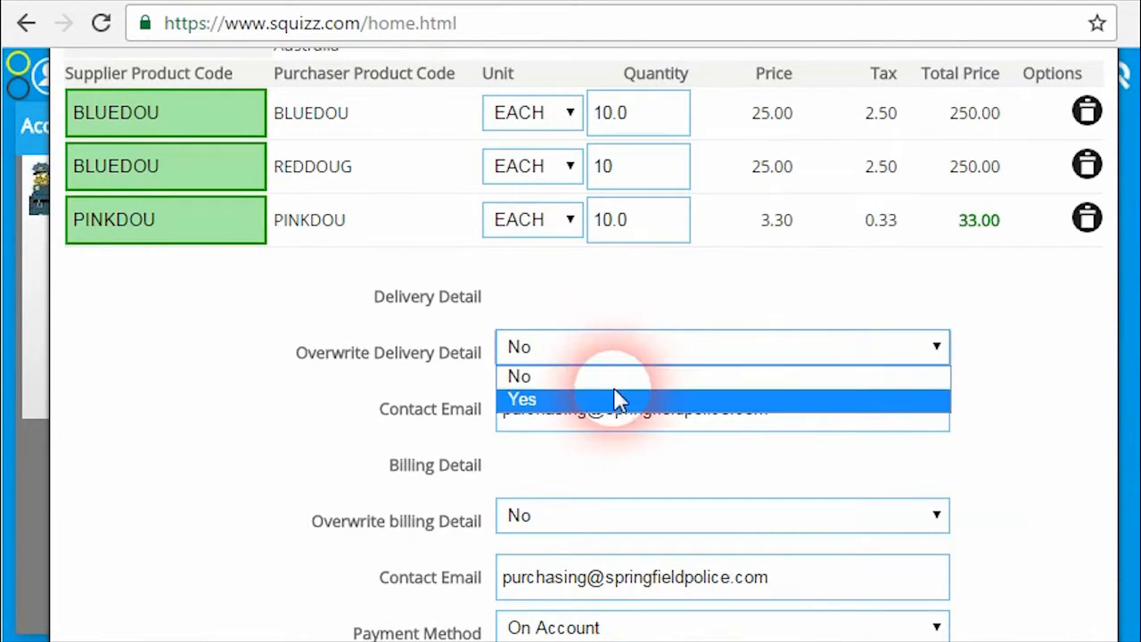
{"action": "left_click", "coordinate": [620, 400]}
{"action": "left_click", "coordinate": [646, 353]}
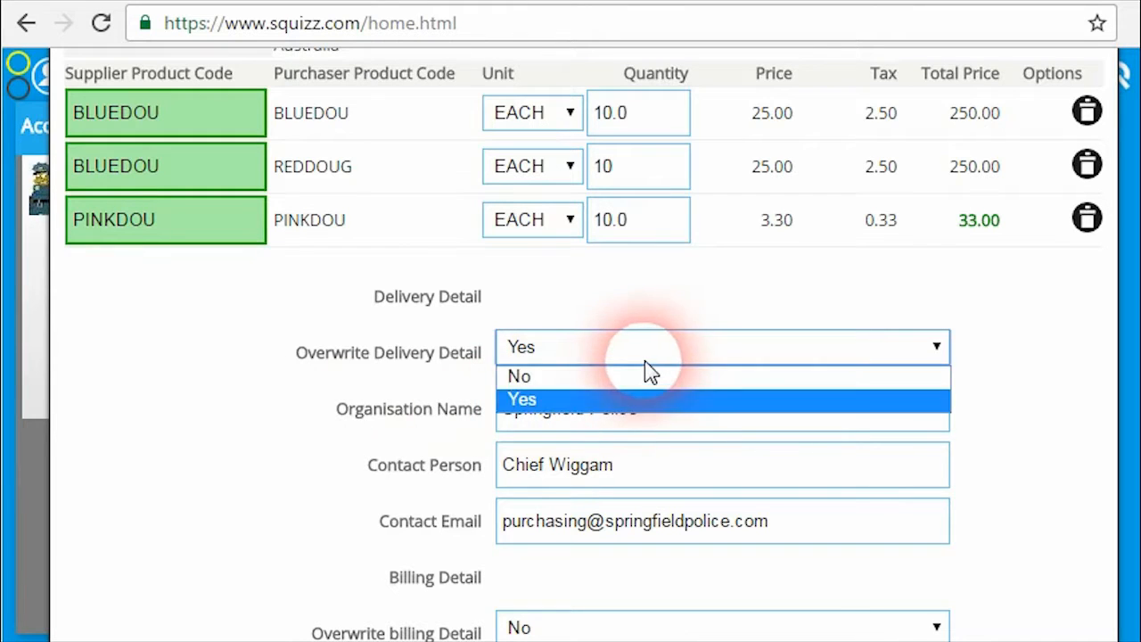
{"action": "left_click", "coordinate": [626, 380]}
Set Overwrite billing Detail to No, keeping Springfield Police's own billing details.
{"action": "scroll", "coordinate": [1125, 464], "scroll_direction": "down", "scroll_amount": 1}
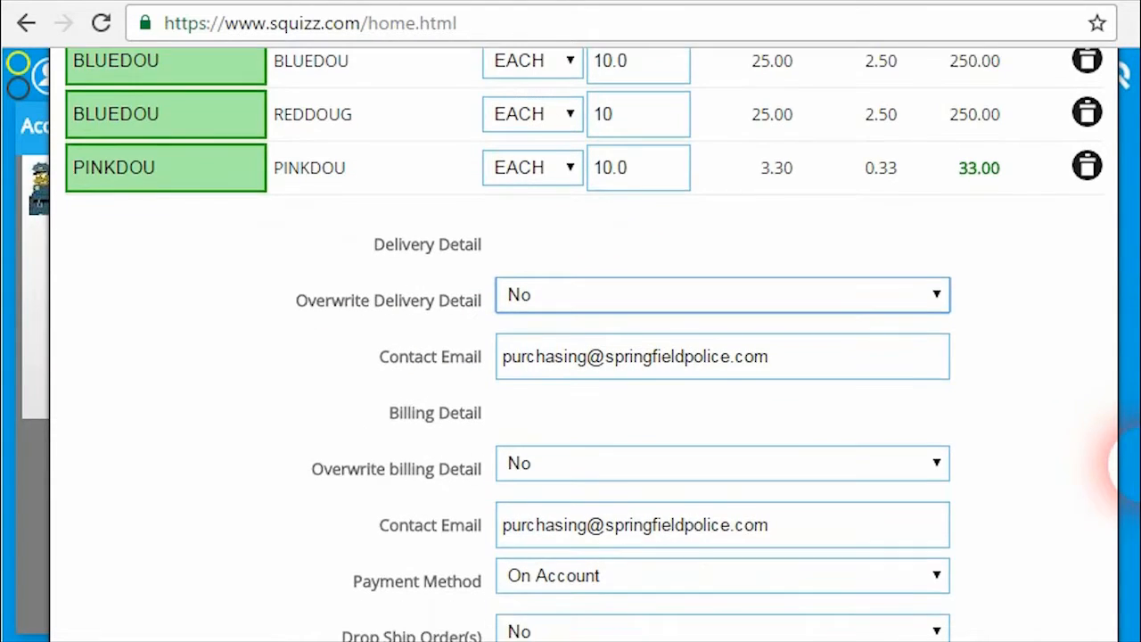
{"action": "scroll", "coordinate": [1114, 464], "scroll_direction": "down", "scroll_amount": 1}
{"action": "left_click", "coordinate": [714, 445]}
{"action": "left_click", "coordinate": [701, 484]}
{"action": "left_click", "coordinate": [713, 441]}
{"action": "left_click", "coordinate": [703, 461]}
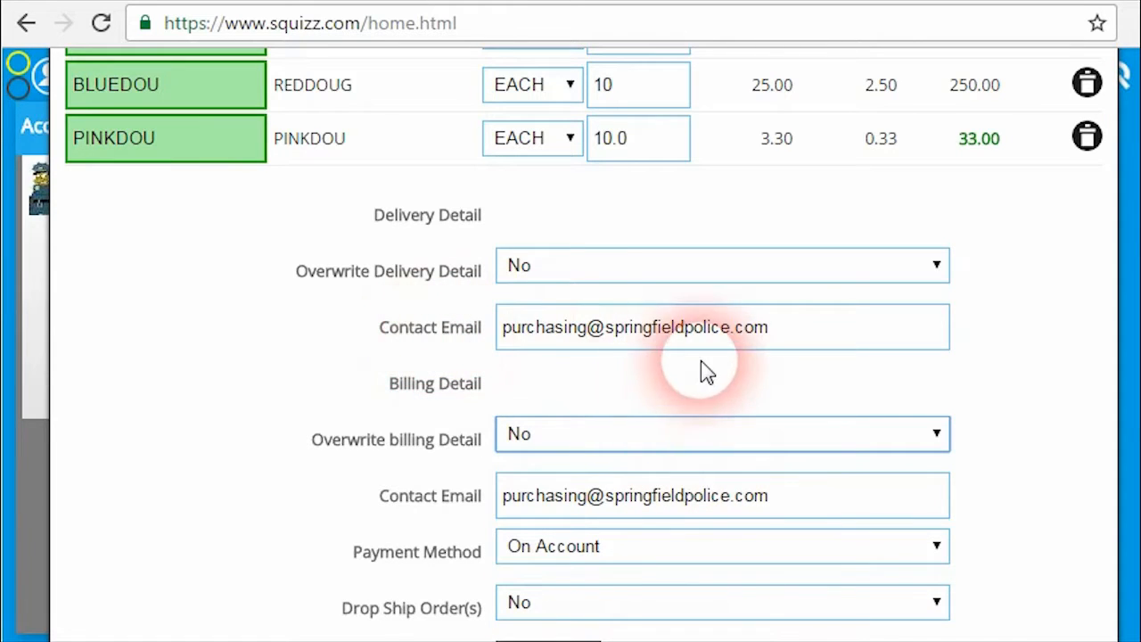
Leave Payment Method as On Account and verify both orders.
{"action": "scroll", "coordinate": [1121, 470], "scroll_direction": "down", "scroll_amount": 2}
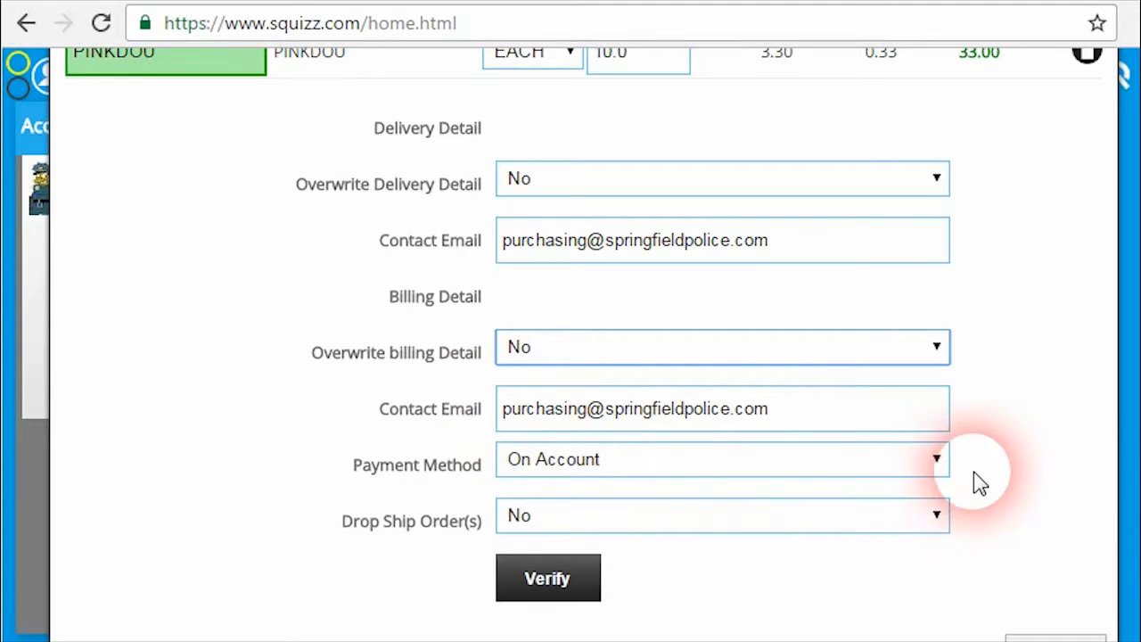
{"action": "left_click", "coordinate": [929, 462]}
{"action": "left_click", "coordinate": [936, 464]}
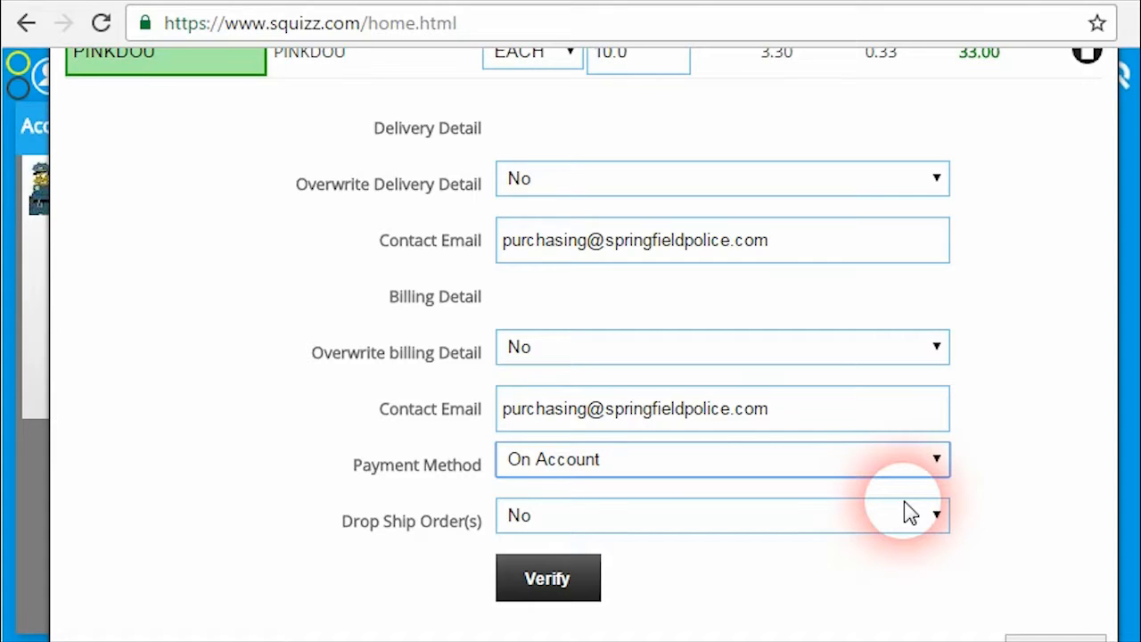
{"action": "left_click", "coordinate": [562, 578]}
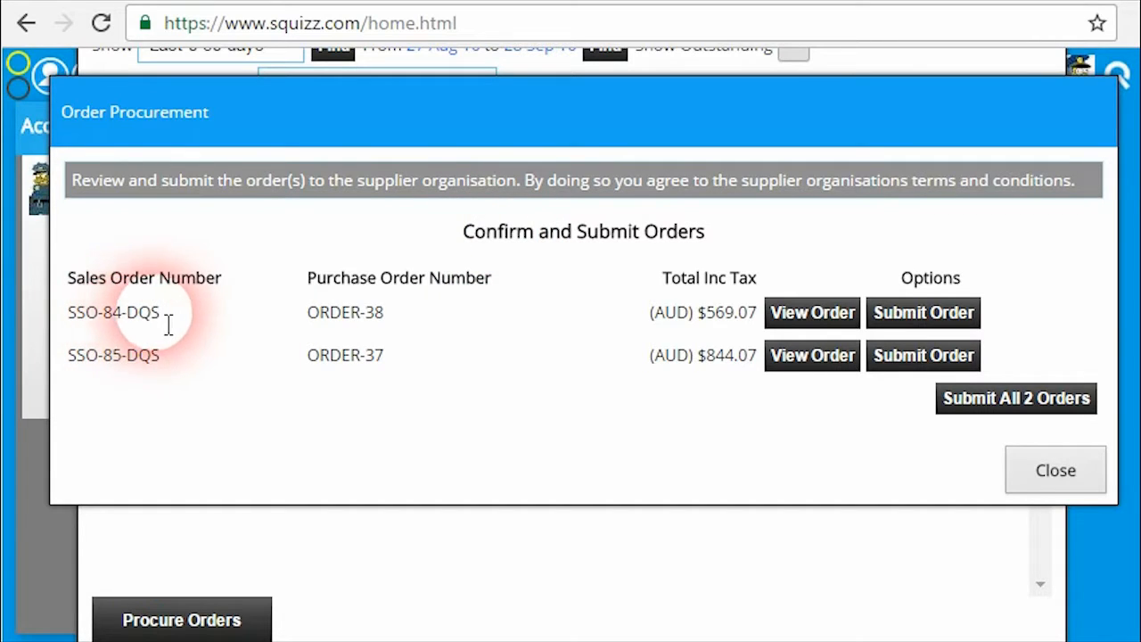
{"action": "left_click", "coordinate": [812, 313]}
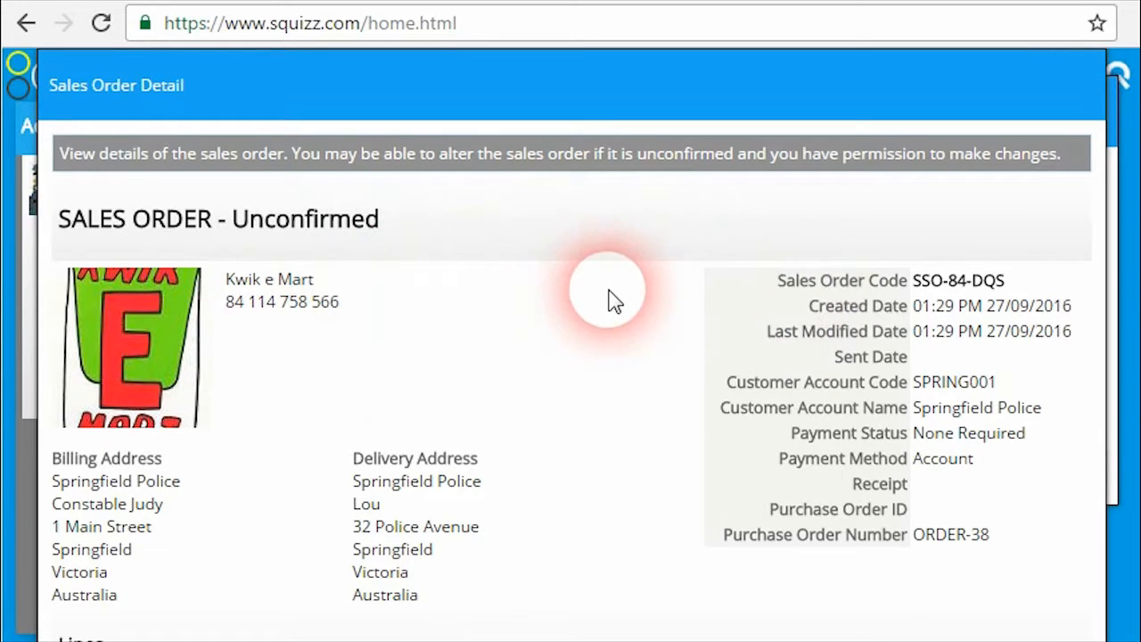
{"action": "scroll", "coordinate": [612, 297], "scroll_direction": "down", "scroll_amount": 3}
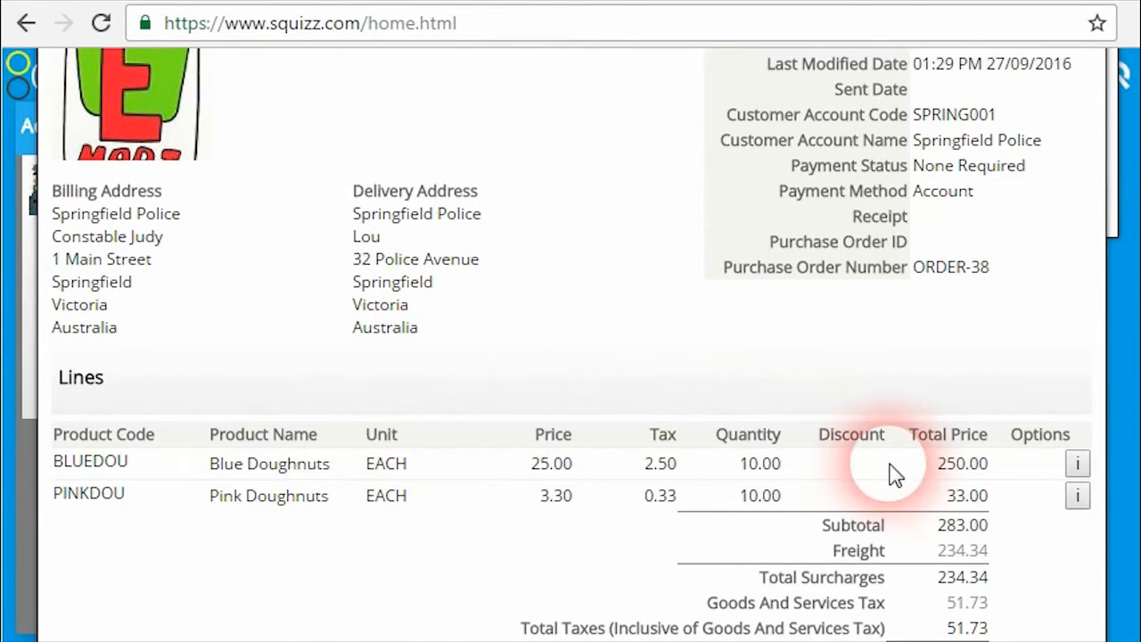
{"action": "scroll", "coordinate": [935, 502], "scroll_direction": "down", "scroll_amount": 2}
{"action": "left_click_drag", "start_coordinate": [947, 425], "coordinate": [987, 430]}
{"action": "left_click", "coordinate": [986, 441]}
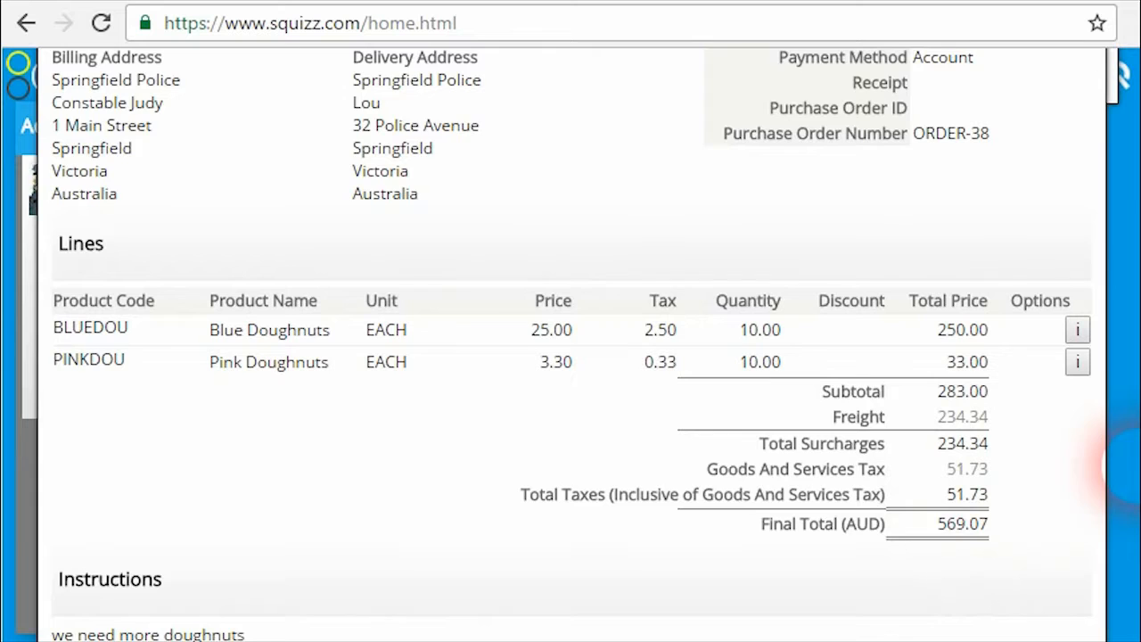
{"action": "scroll", "coordinate": [1118, 499], "scroll_direction": "down", "scroll_amount": 5}
{"action": "left_click", "coordinate": [1041, 611]}
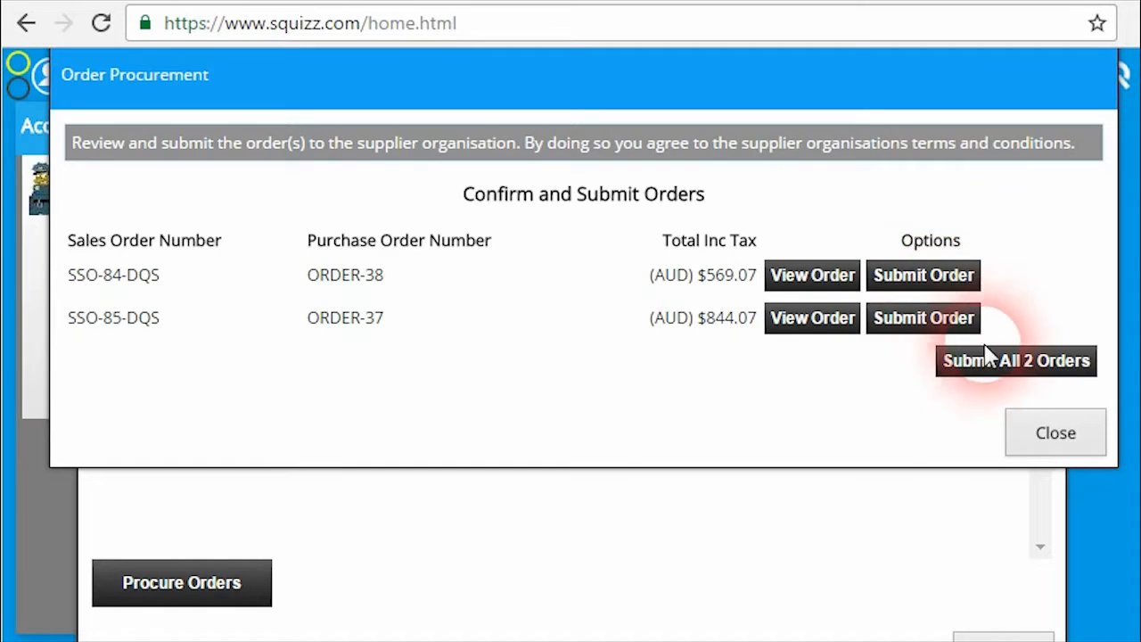
Submit both orders, SSO-84-DQS and SSO-85-DQS, and dismiss the submission results.
{"action": "left_click", "coordinate": [944, 365]}
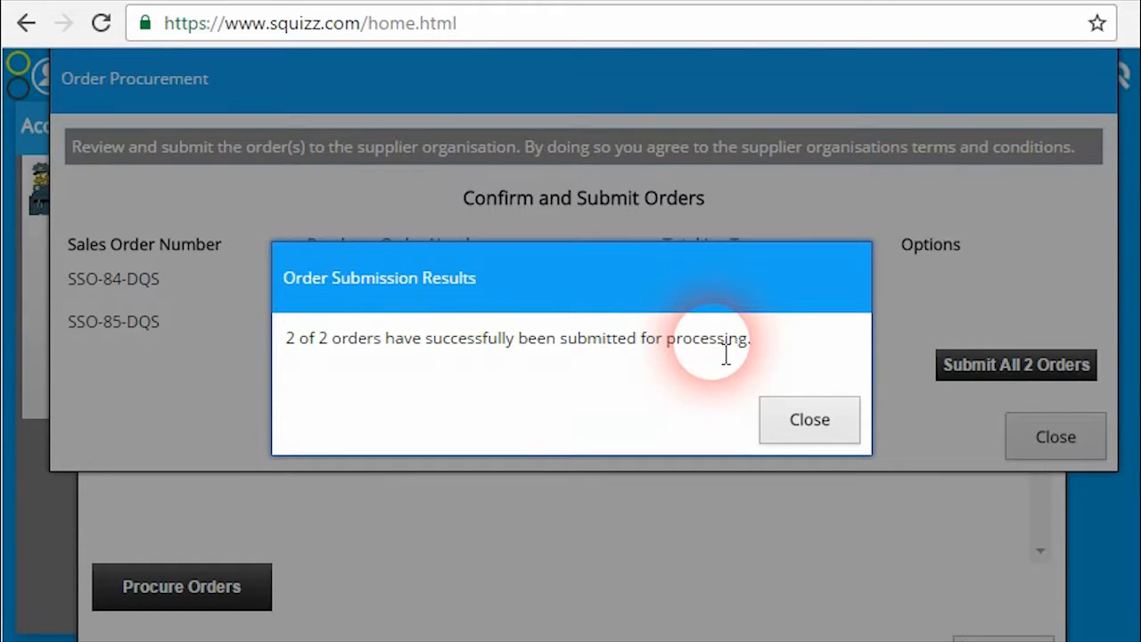
{"action": "left_click", "coordinate": [781, 415]}
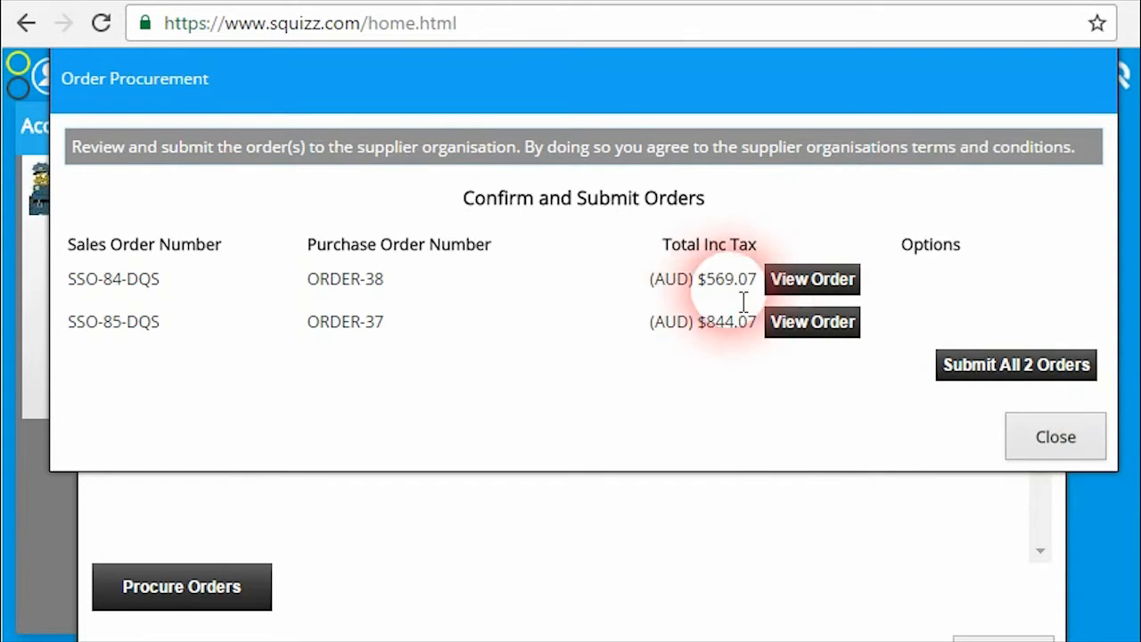
Close Order Procurement and confirm ORDER-38 and ORDER-37 now link to SSO-84-DQS and SSO-85-DQS.
{"action": "left_click", "coordinate": [1056, 437]}
{"action": "scroll", "coordinate": [650, 317], "scroll_direction": "up", "scroll_amount": 5}
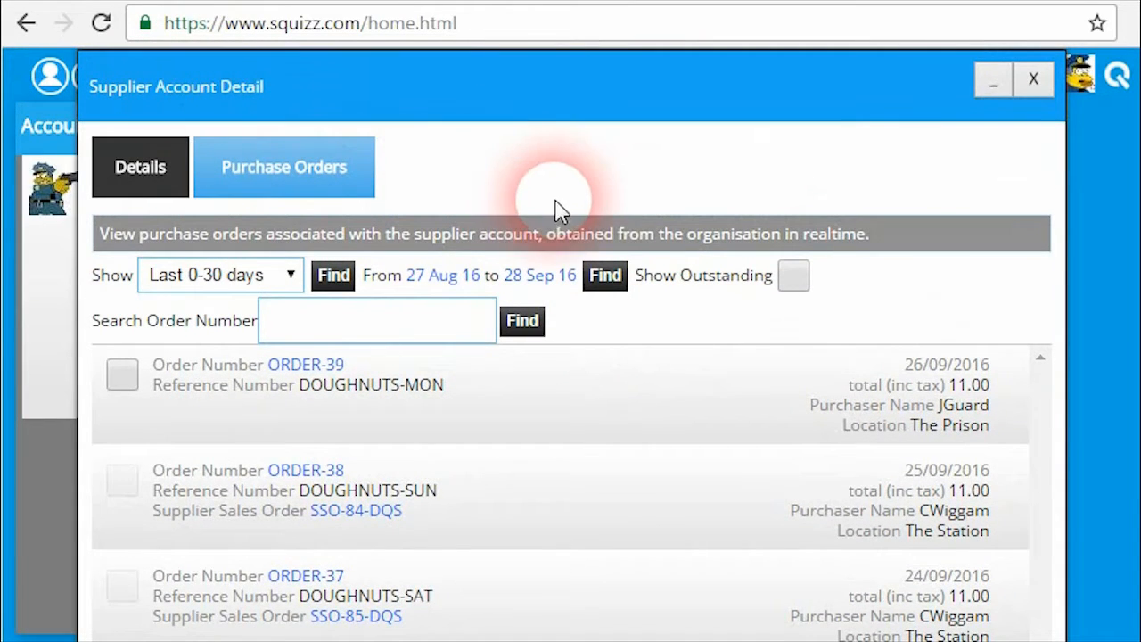
{"action": "scroll", "coordinate": [555, 209], "scroll_direction": "down", "scroll_amount": 2}
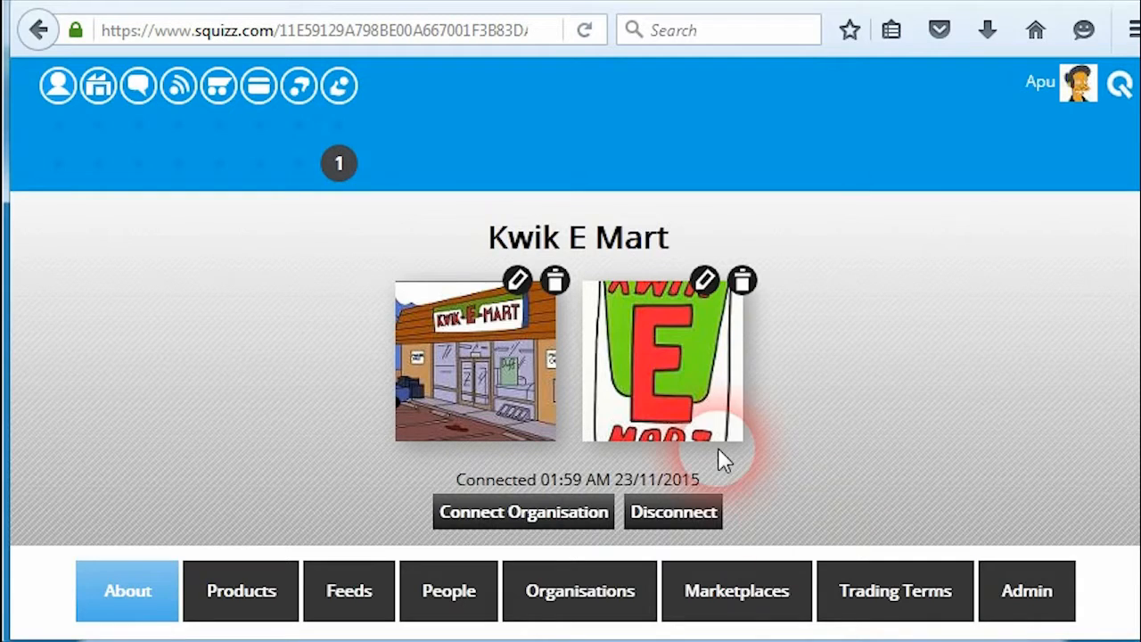
{"action": "scroll", "coordinate": [1128, 159], "scroll_direction": "down", "scroll_amount": 2}
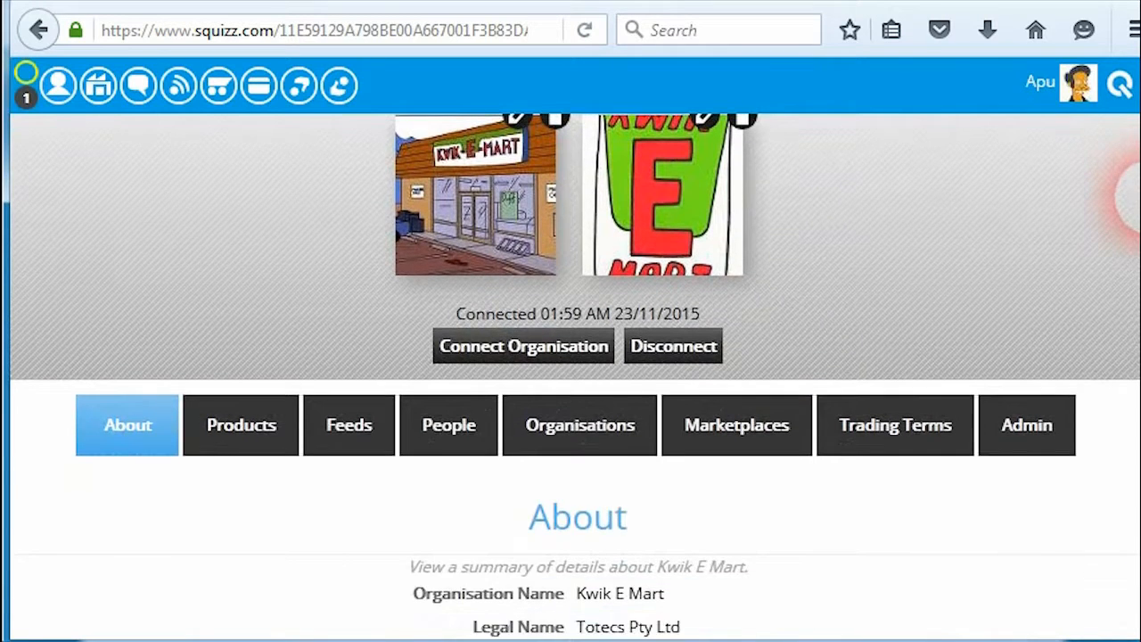
{"action": "left_click", "coordinate": [1066, 457]}
{"action": "scroll", "coordinate": [1128, 214], "scroll_direction": "down", "scroll_amount": 5}
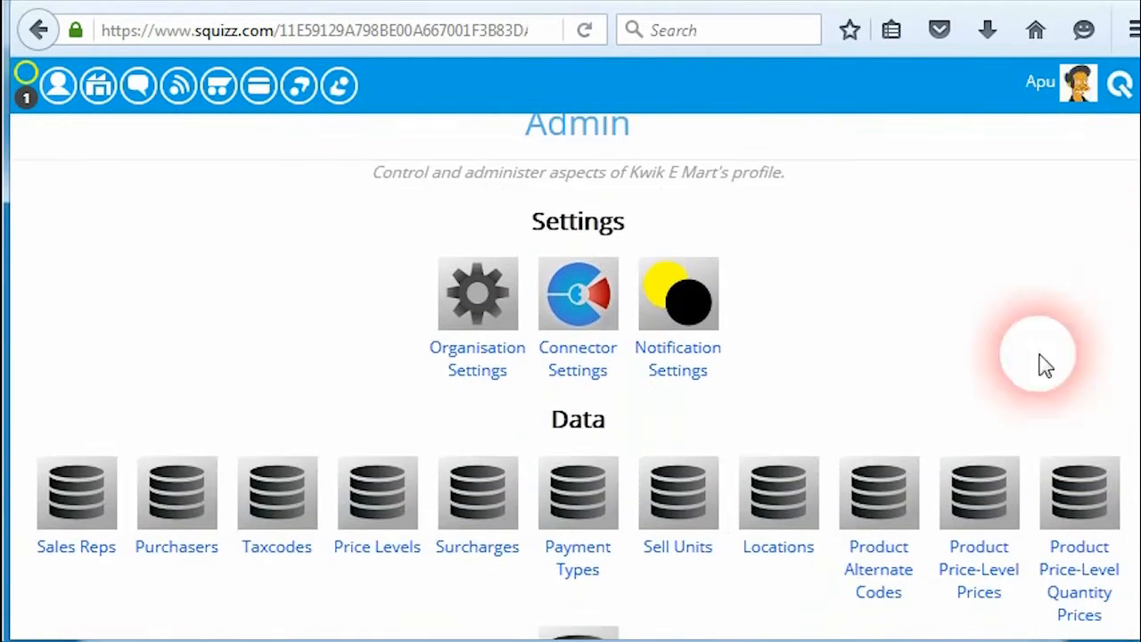
{"action": "left_click", "coordinate": [499, 301]}
{"action": "scroll", "coordinate": [740, 334], "scroll_direction": "down", "scroll_amount": 15}
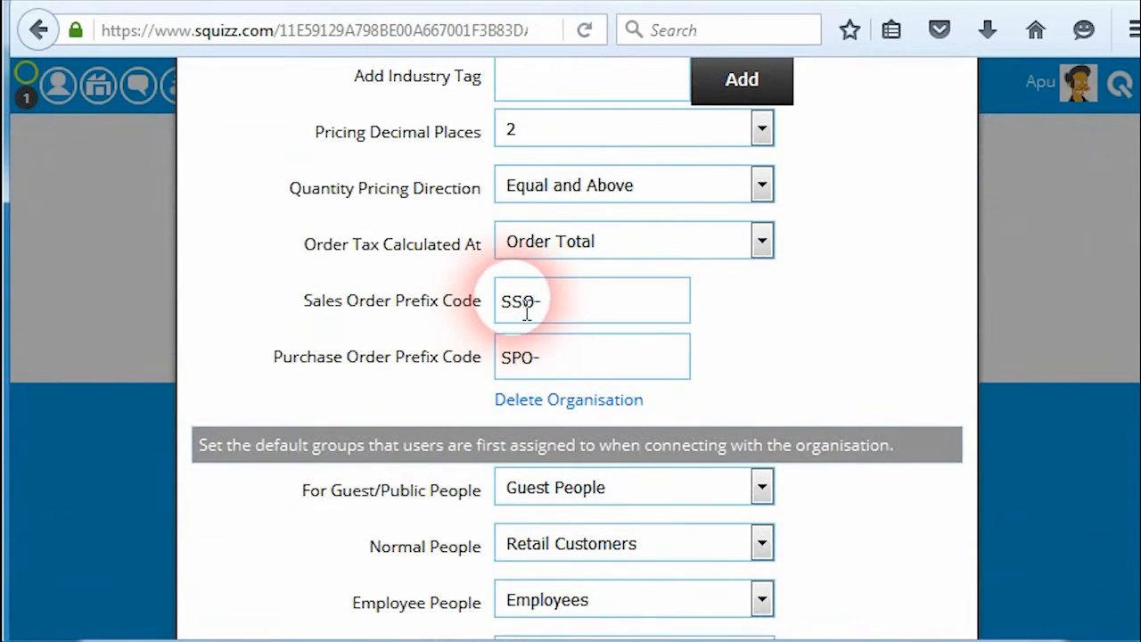
{"action": "left_click", "coordinate": [572, 308]}
{"action": "left_click", "coordinate": [543, 370]}
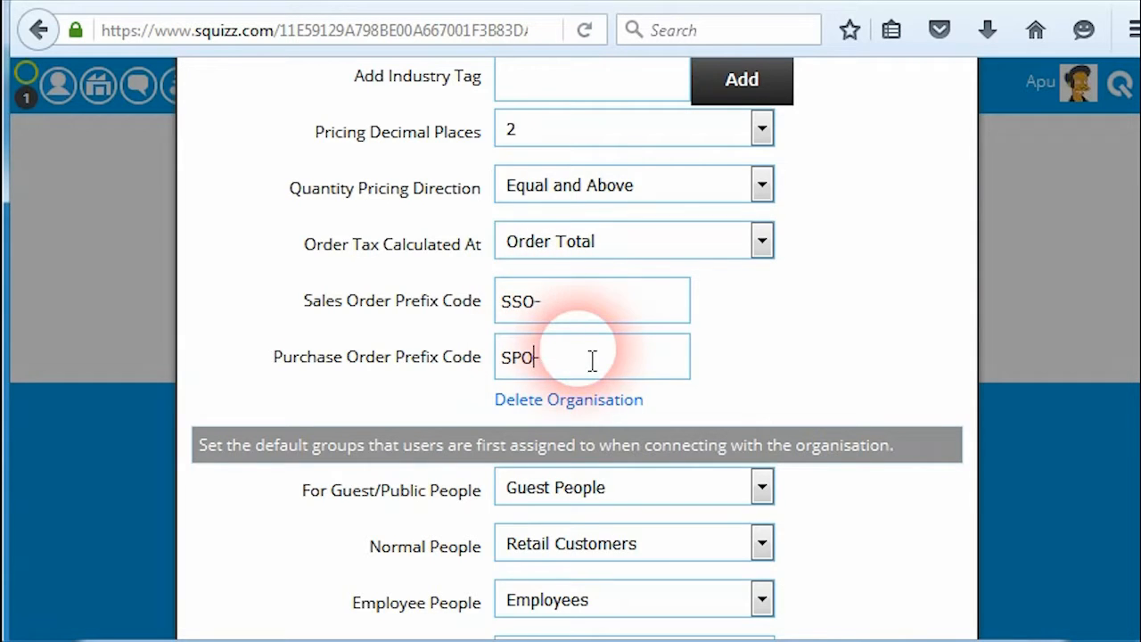
{"action": "left_click", "coordinate": [568, 318]}
{"action": "left_click", "coordinate": [540, 316]}
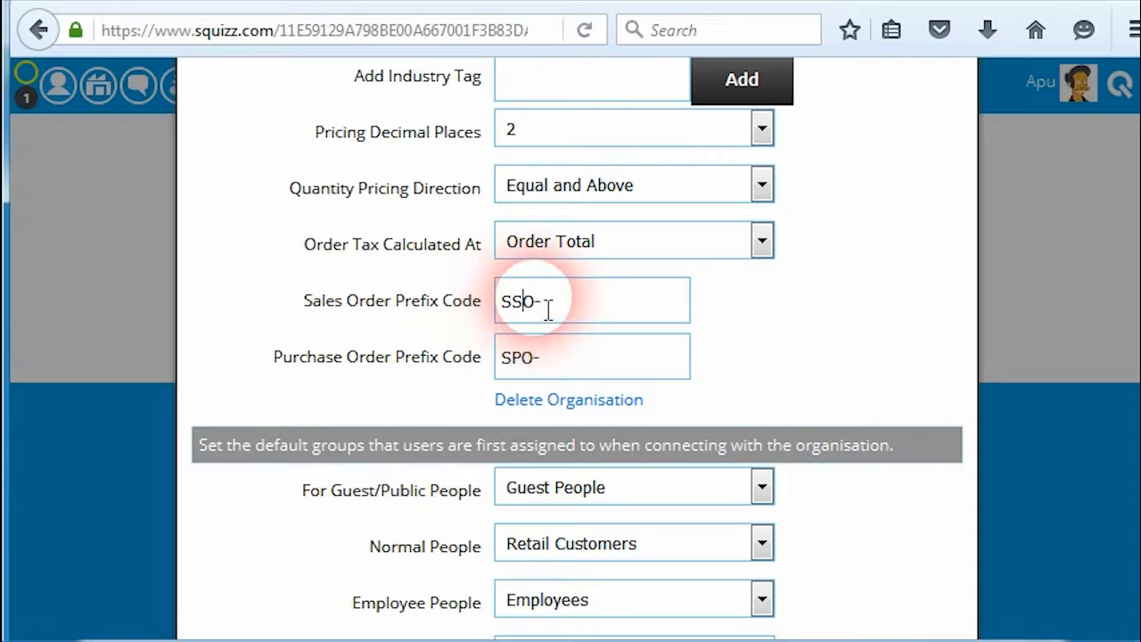
{"action": "left_click", "coordinate": [551, 308]}
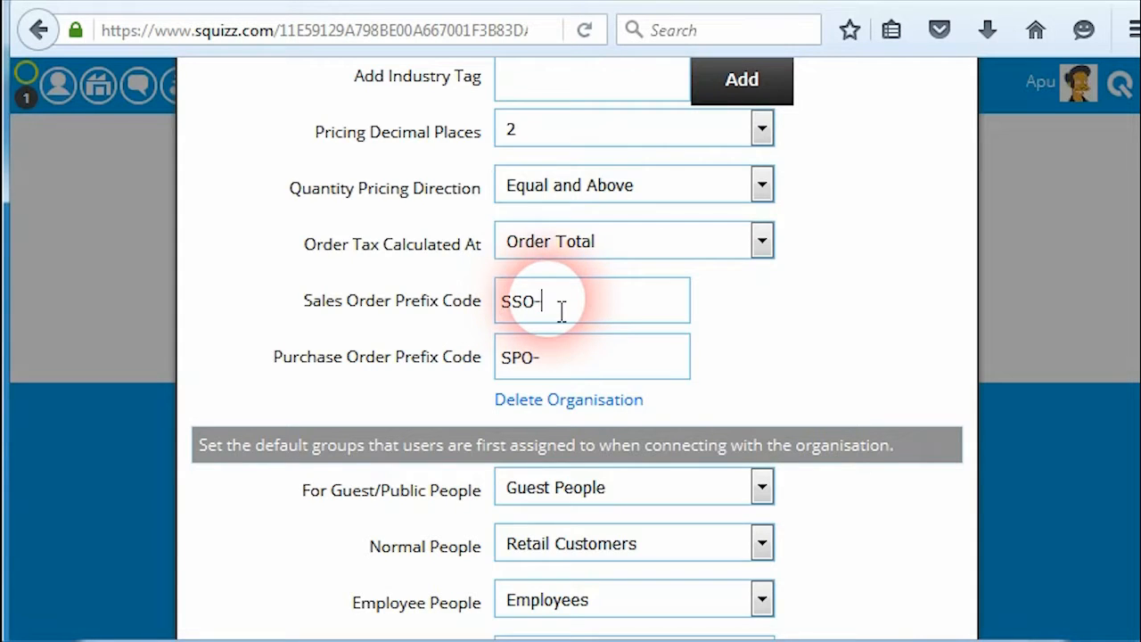
{"action": "left_click", "coordinate": [553, 365]}
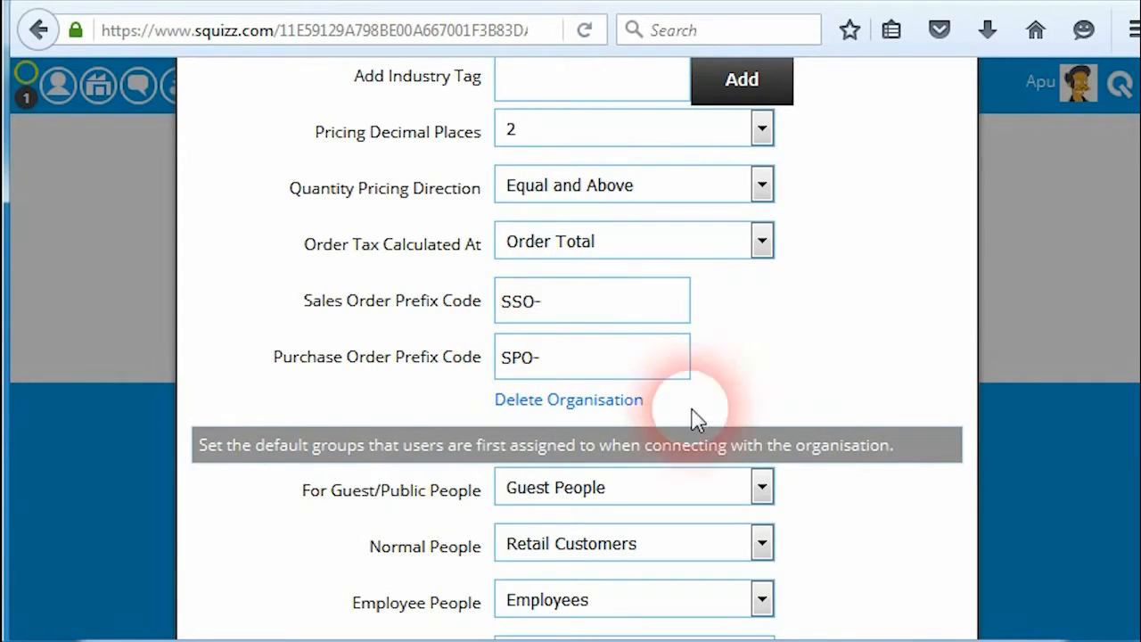
{"action": "scroll", "coordinate": [1001, 356], "scroll_direction": "down", "scroll_amount": 3}
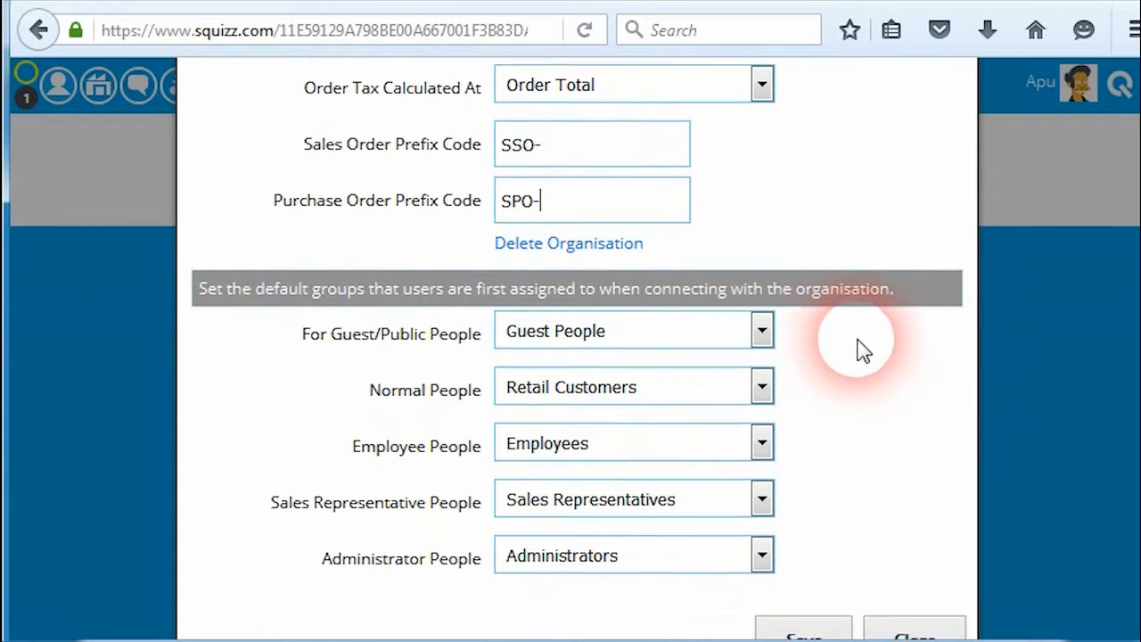
{"action": "scroll", "coordinate": [856, 374], "scroll_direction": "down", "scroll_amount": 1}
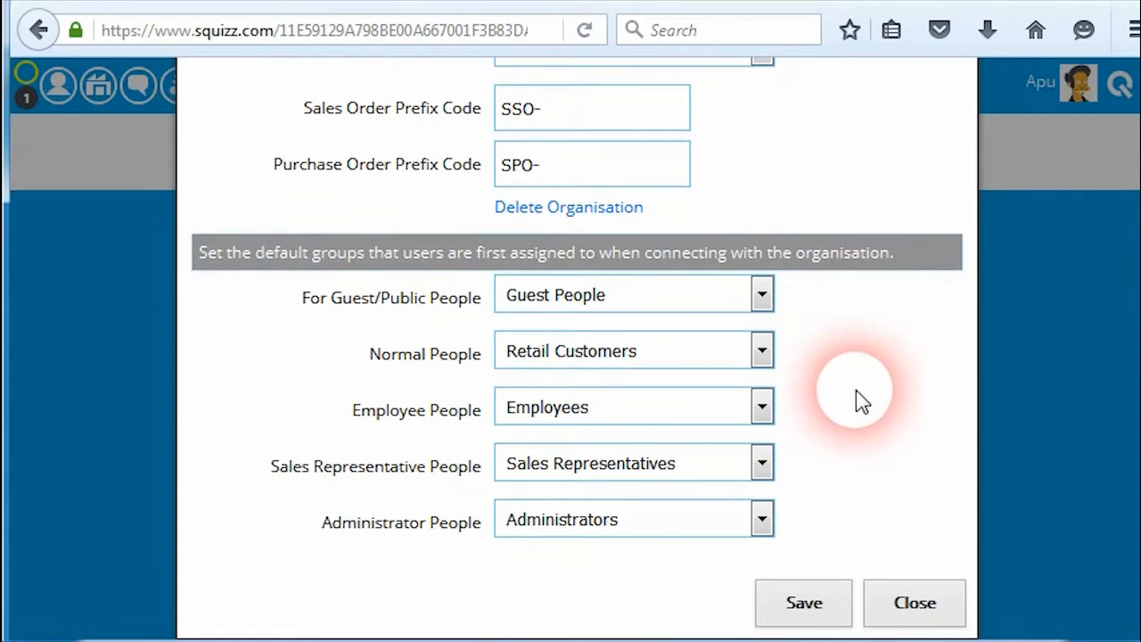
{"action": "left_click", "coordinate": [928, 603]}
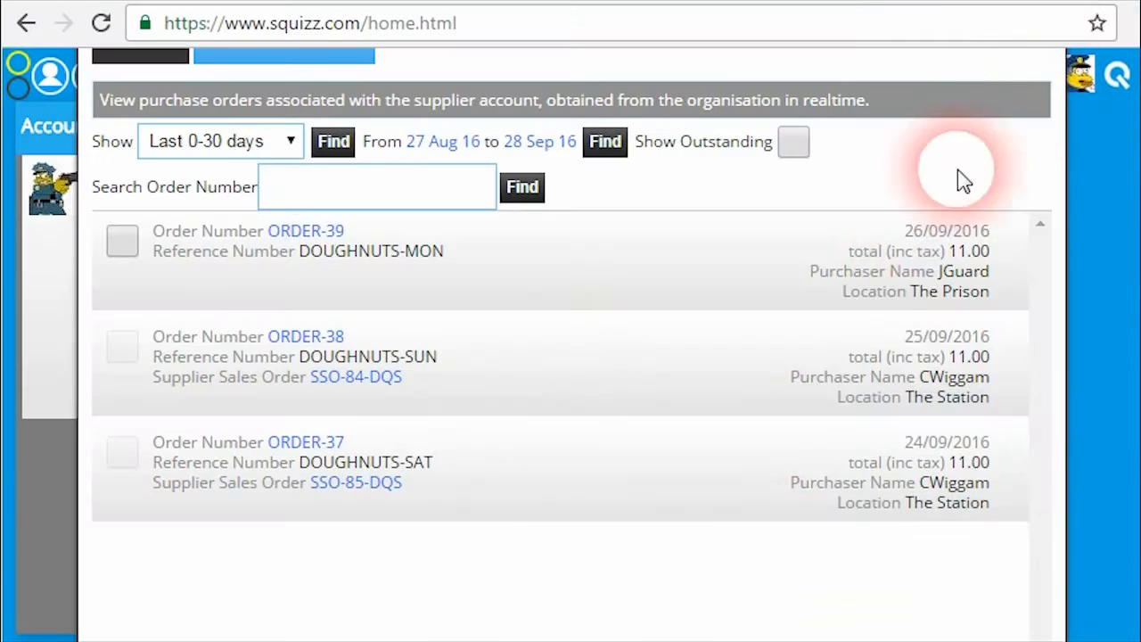
Set the purchase order start date to 25 Sep 16 and refresh the order list.
{"action": "scroll", "coordinate": [571, 357], "scroll_direction": "down", "scroll_amount": 1}
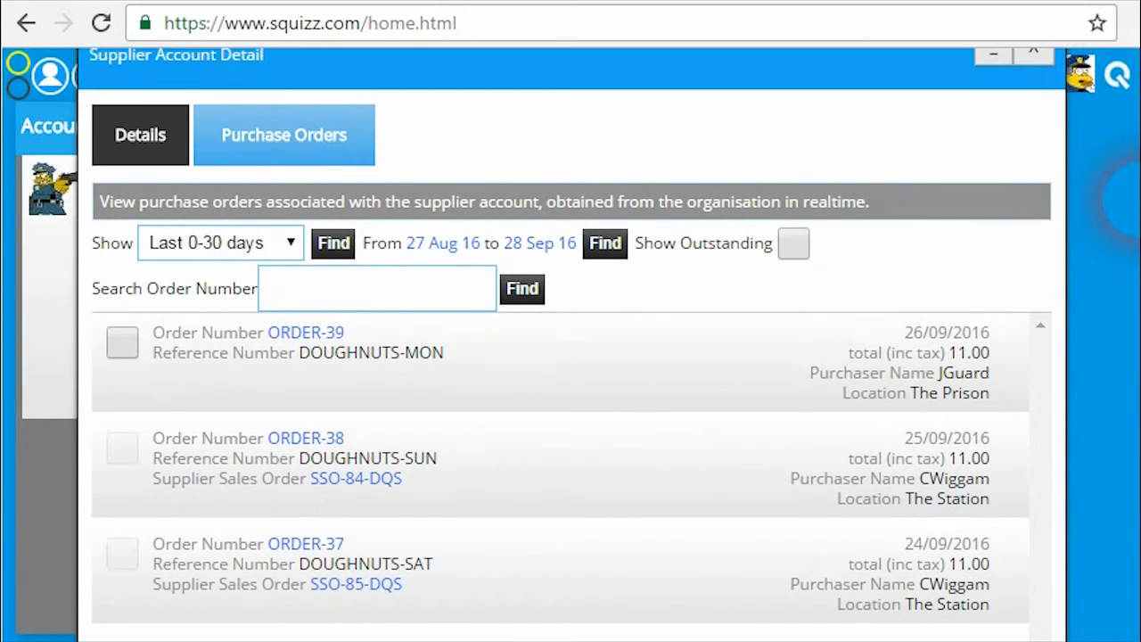
{"action": "scroll", "coordinate": [889, 223], "scroll_direction": "down", "scroll_amount": 1}
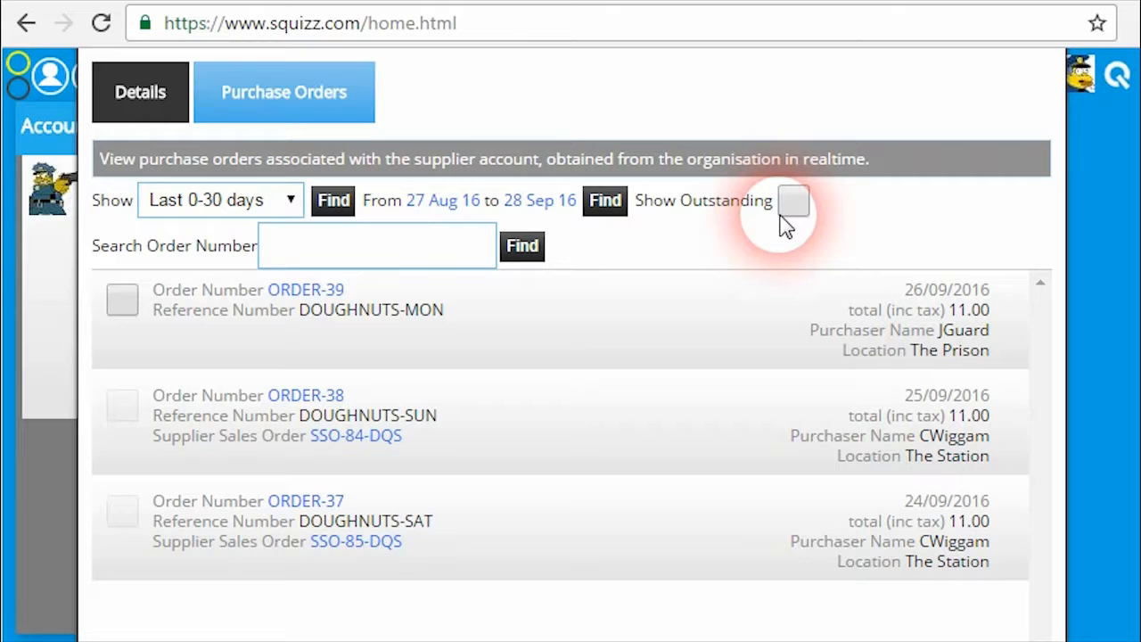
{"action": "left_click", "coordinate": [445, 254]}
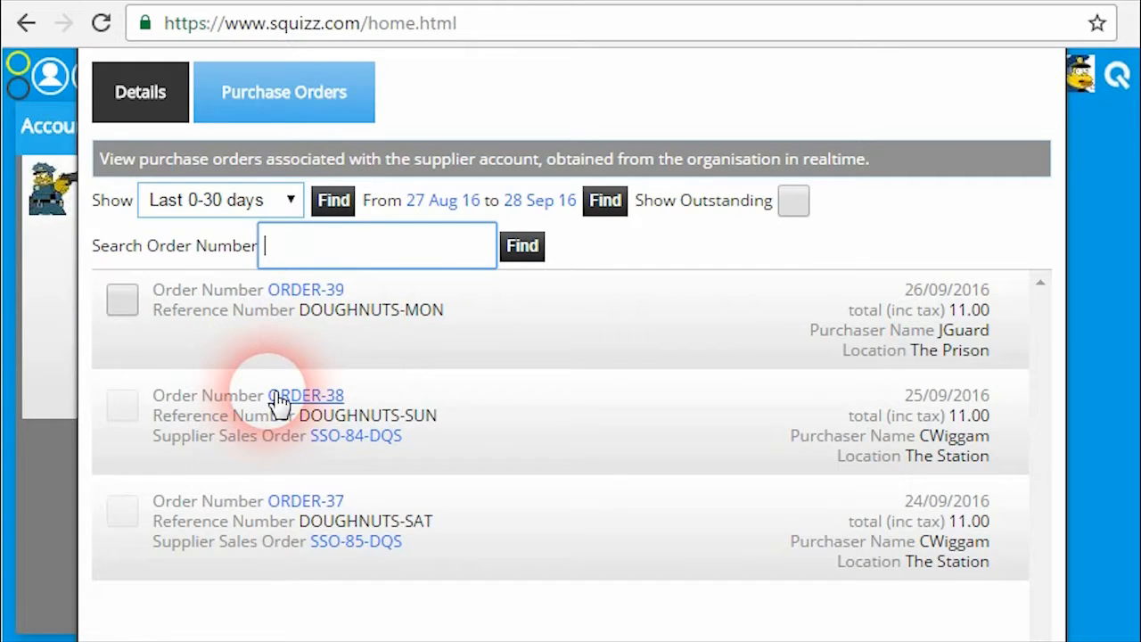
{"action": "left_click", "coordinate": [463, 205]}
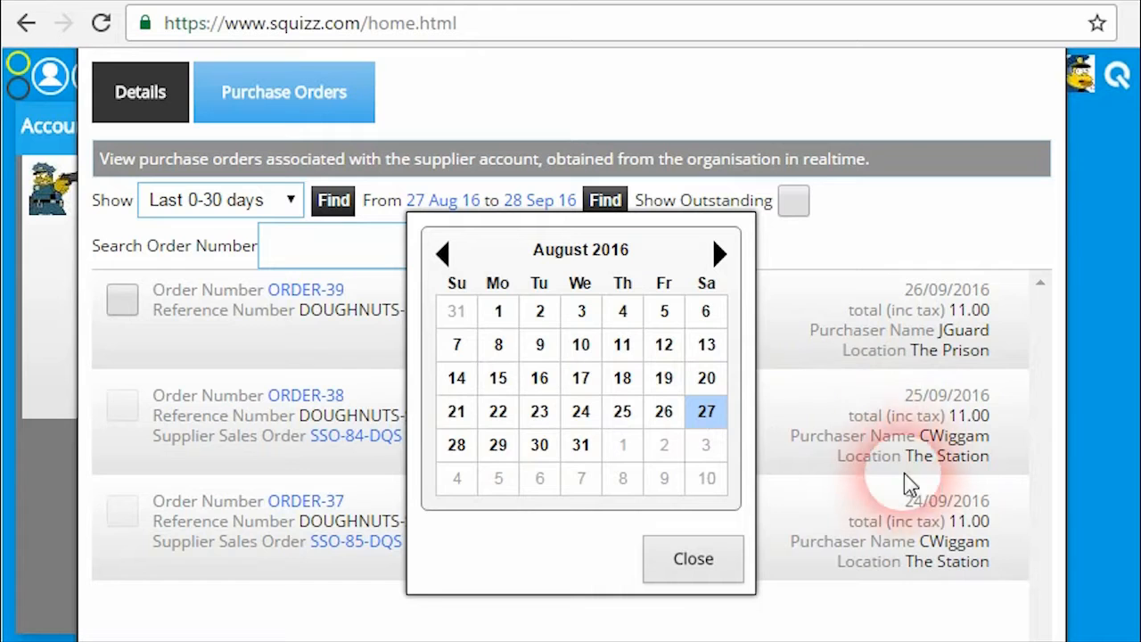
{"action": "left_click", "coordinate": [622, 412]}
{"action": "left_click", "coordinate": [592, 206]}
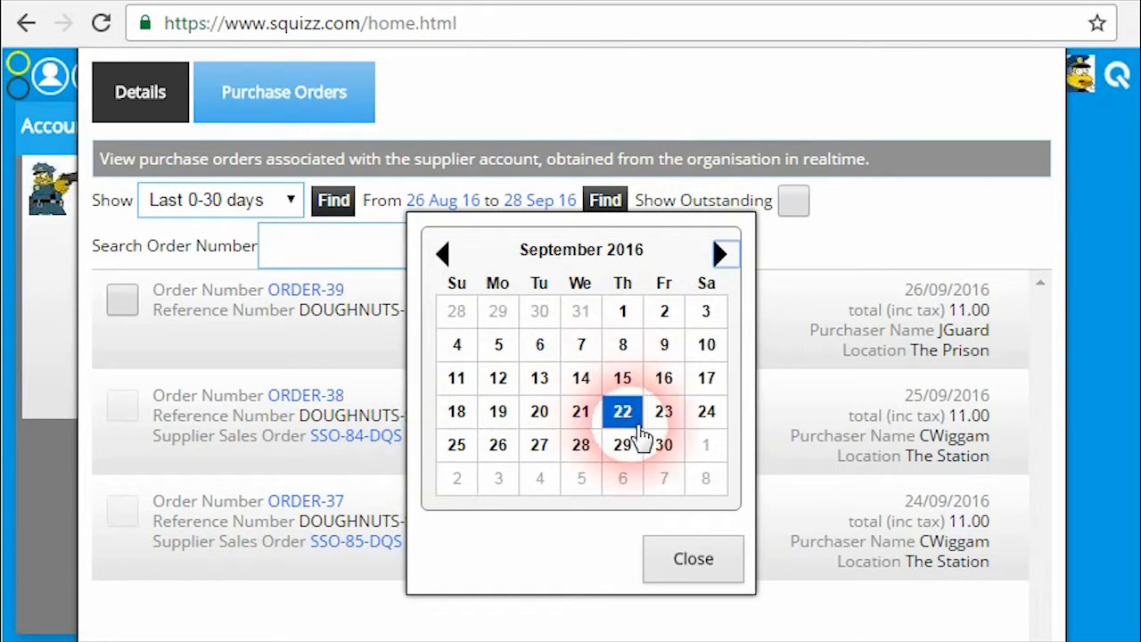
{"action": "left_click", "coordinate": [502, 444]}
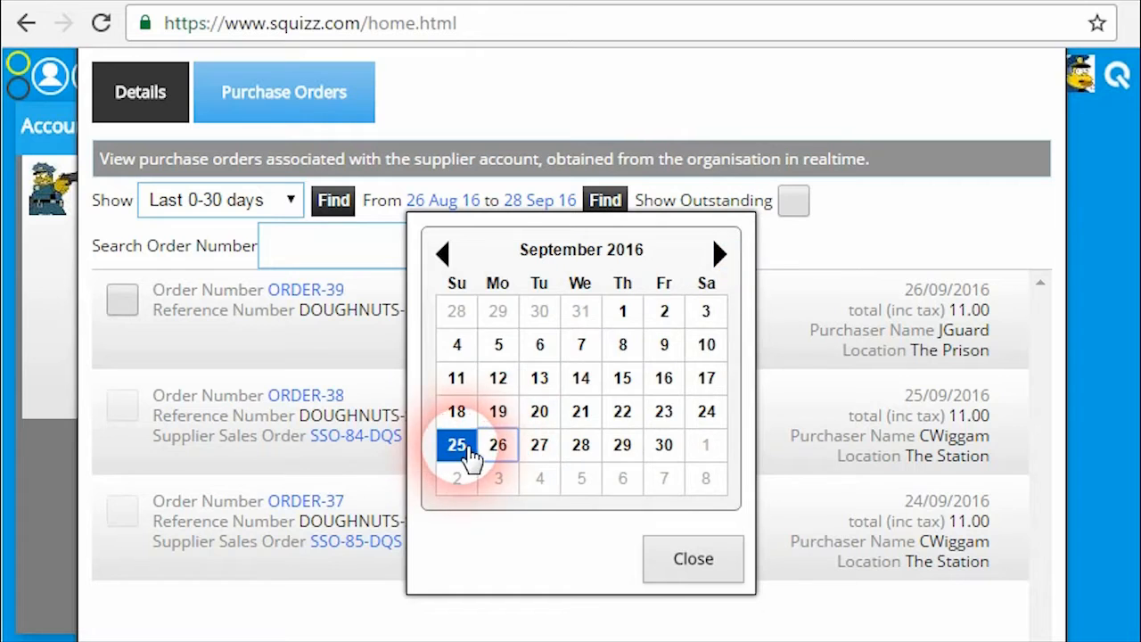
{"action": "left_click", "coordinate": [468, 448]}
{"action": "left_click", "coordinate": [601, 203]}
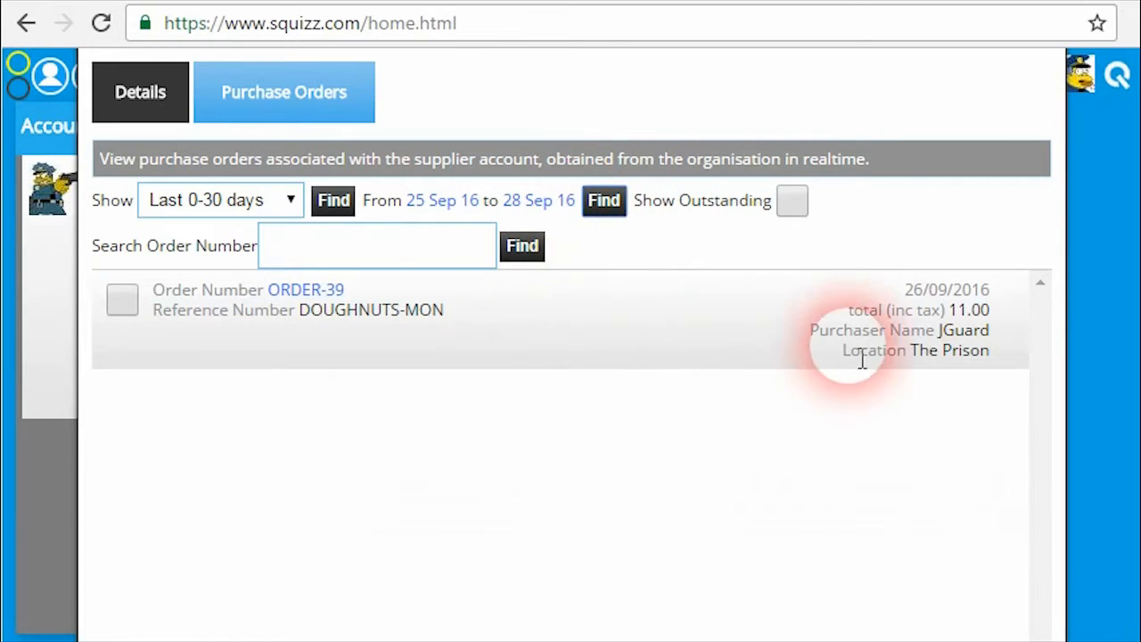
{"action": "left_click", "coordinate": [601, 203]}
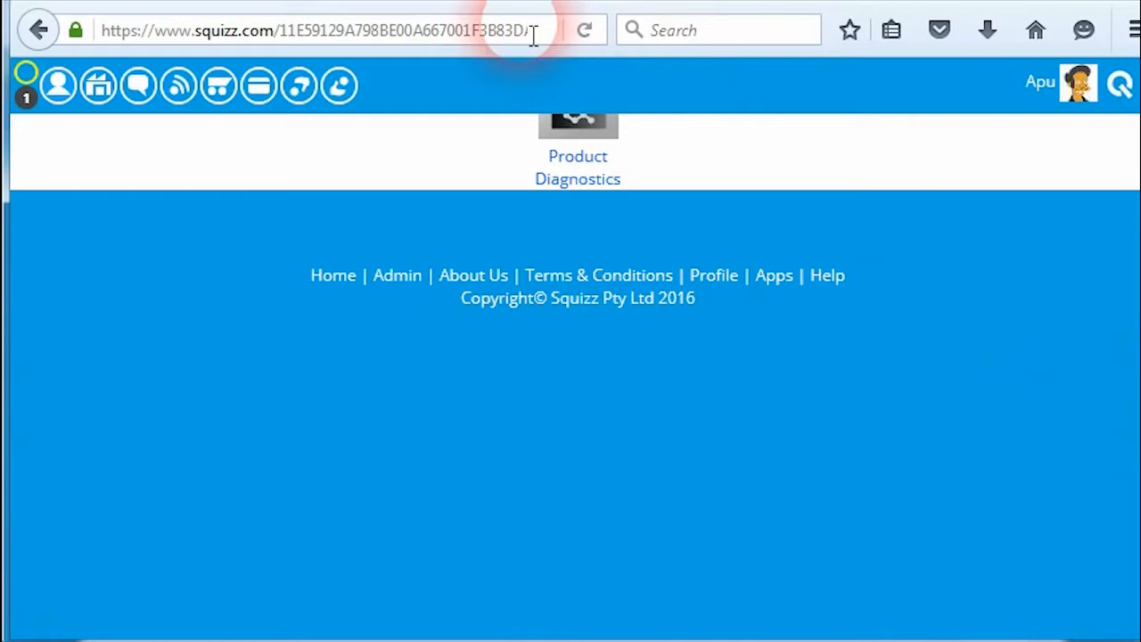
{"action": "scroll", "coordinate": [758, 364], "scroll_direction": "up", "scroll_amount": 10}
{"action": "scroll", "coordinate": [748, 370], "scroll_direction": "up", "scroll_amount": 3}
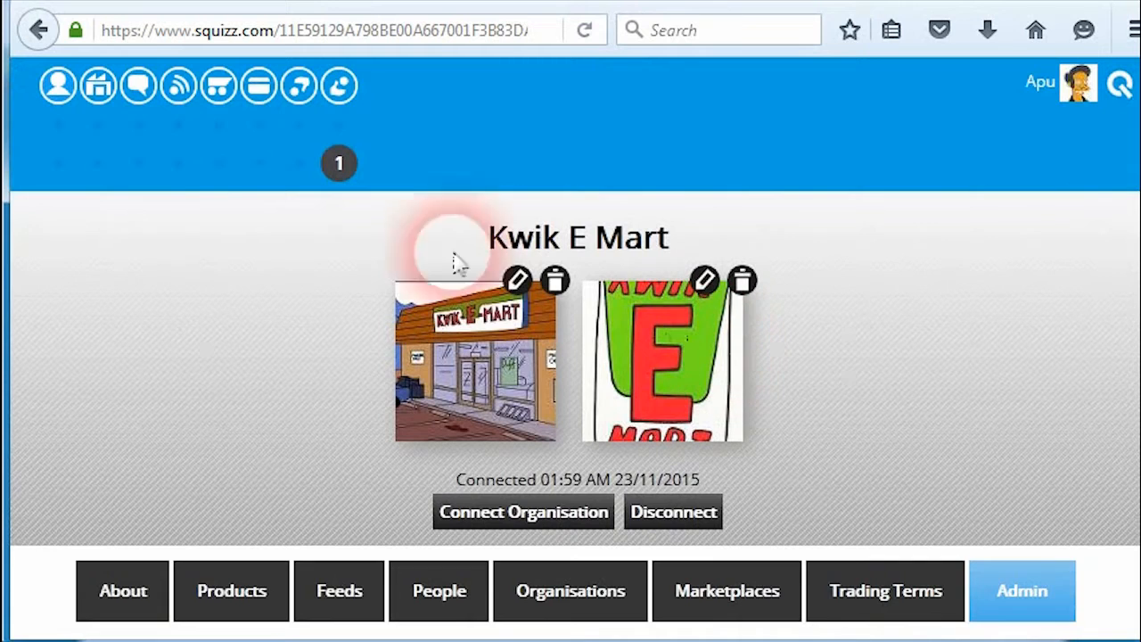
{"action": "left_click", "coordinate": [337, 166]}
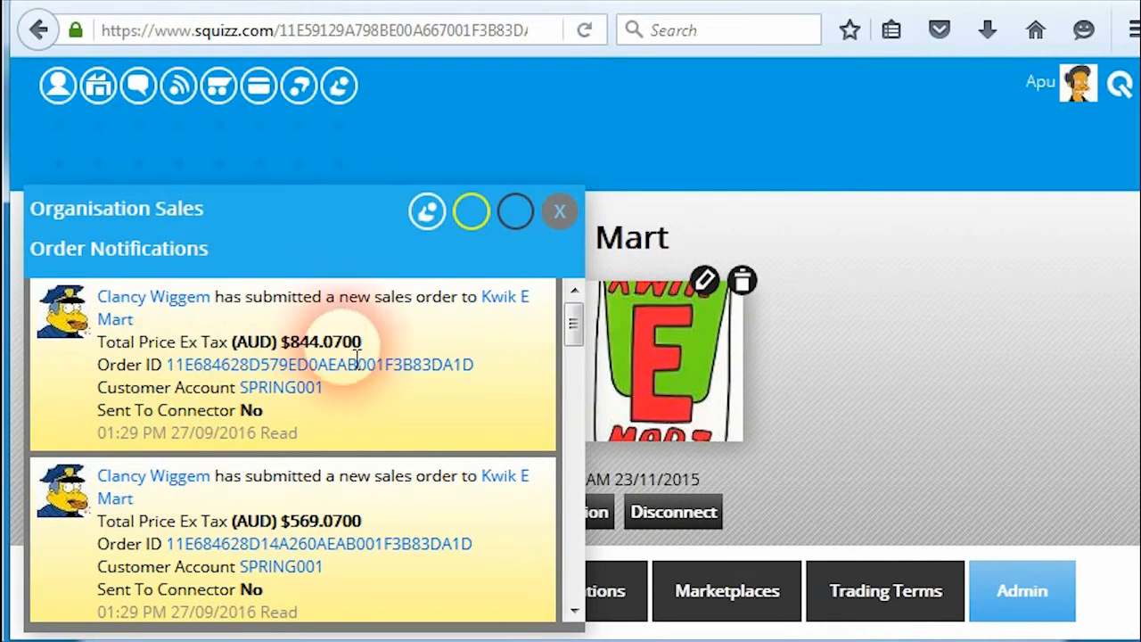
{"action": "left_click", "coordinate": [339, 301]}
{"action": "scroll", "coordinate": [583, 365], "scroll_direction": "down", "scroll_amount": 10}
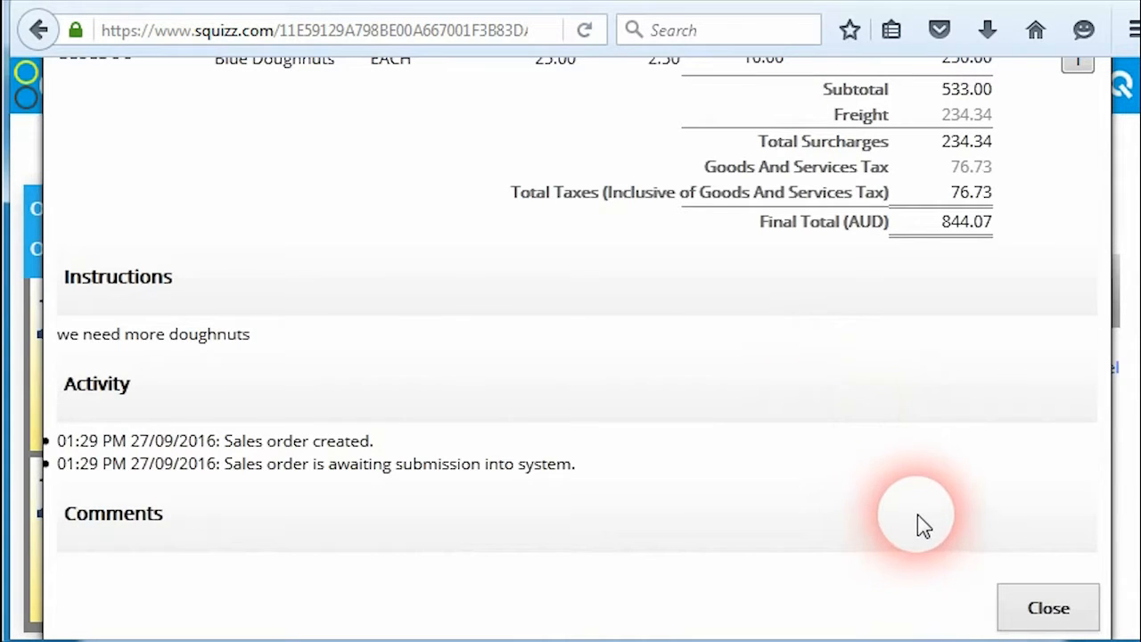
{"action": "left_click", "coordinate": [1072, 608]}
{"action": "scroll", "coordinate": [624, 232], "scroll_direction": "up", "scroll_amount": 4}
{"action": "left_click", "coordinate": [561, 208]}
{"action": "scroll", "coordinate": [633, 321], "scroll_direction": "up", "scroll_amount": 4}
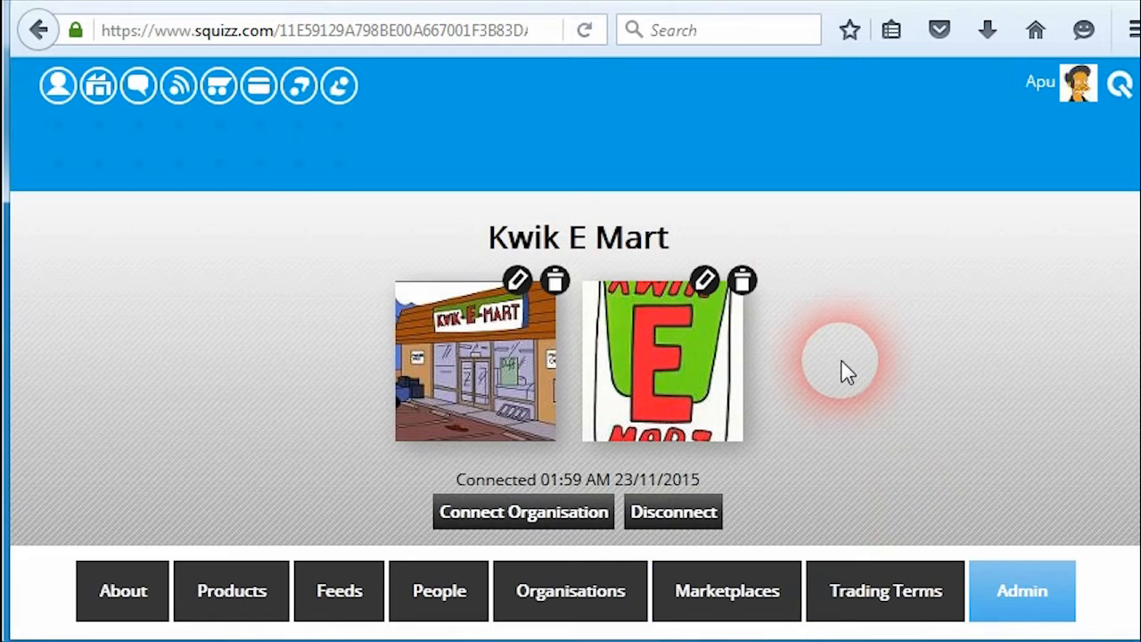
{"action": "scroll", "coordinate": [998, 306], "scroll_direction": "down", "scroll_amount": 3}
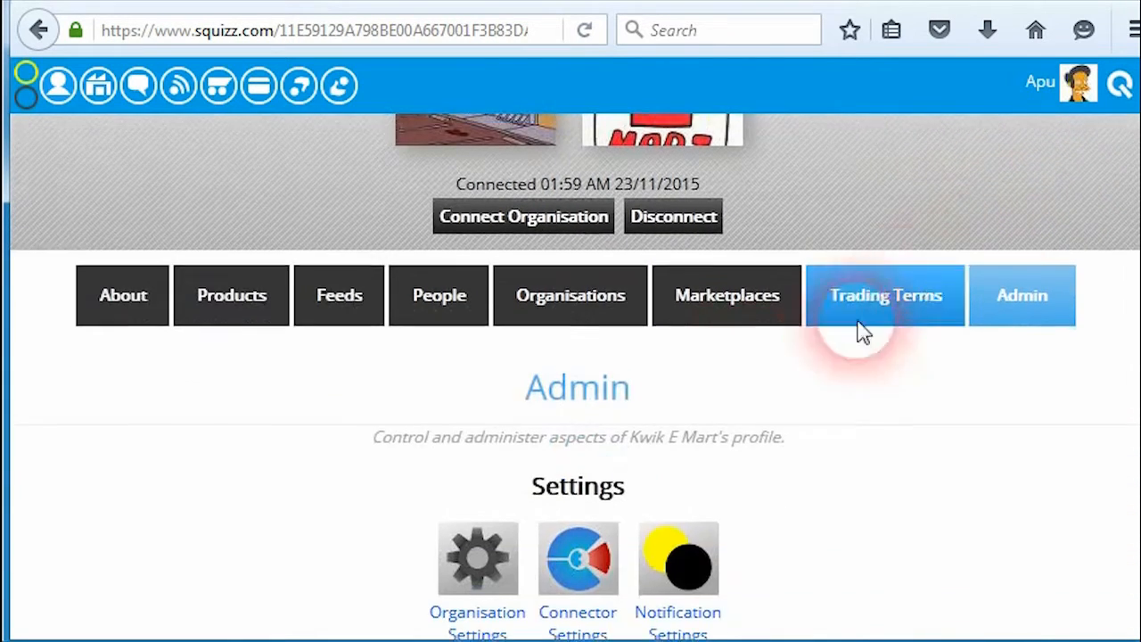
{"action": "left_click", "coordinate": [575, 312]}
{"action": "right_click", "coordinate": [573, 318]}
{"action": "left_click", "coordinate": [272, 408]}
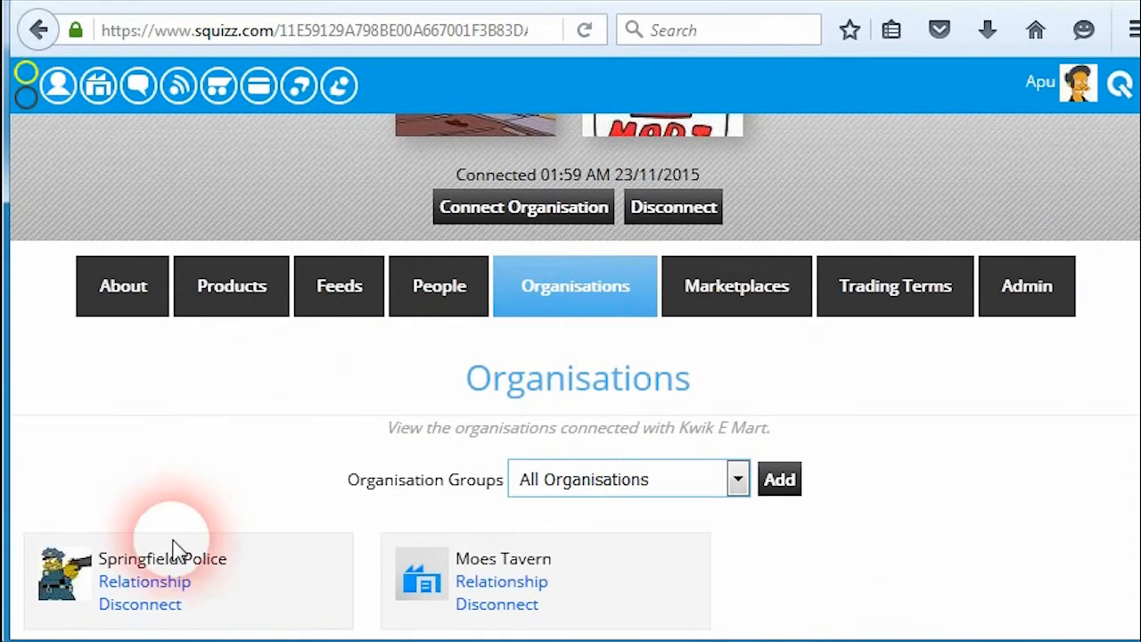
{"action": "scroll", "coordinate": [288, 487], "scroll_direction": "down", "scroll_amount": 3}
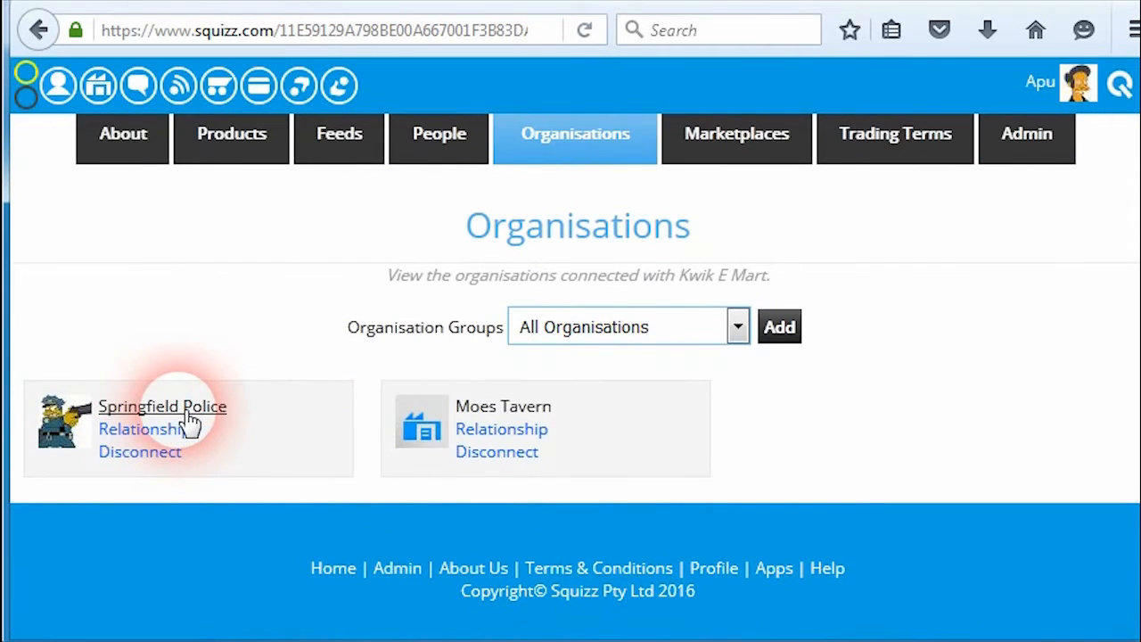
{"action": "left_click", "coordinate": [169, 433]}
{"action": "scroll", "coordinate": [303, 357], "scroll_direction": "down", "scroll_amount": 6}
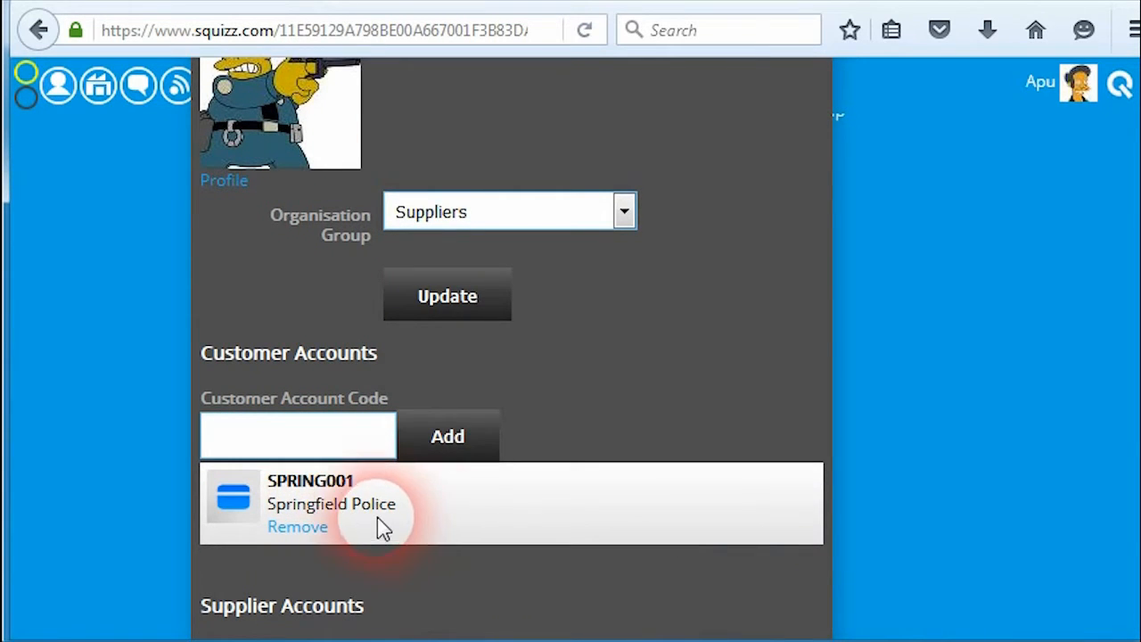
{"action": "scroll", "coordinate": [504, 389], "scroll_direction": "up", "scroll_amount": 5}
{"action": "scroll", "coordinate": [535, 357], "scroll_direction": "up", "scroll_amount": 5}
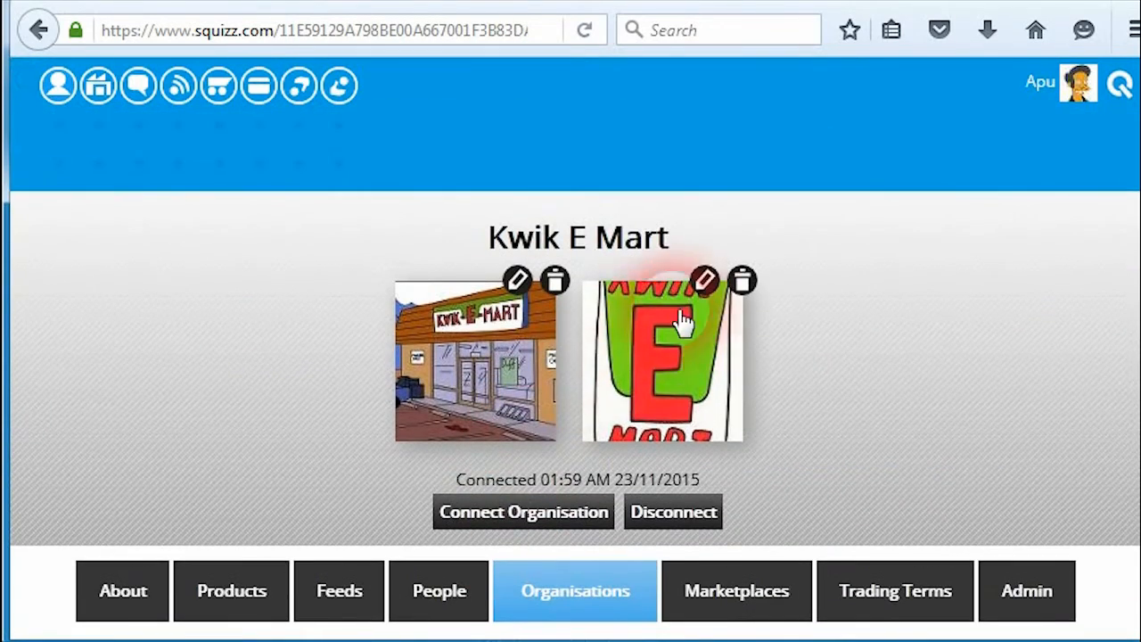
{"action": "scroll", "coordinate": [980, 401], "scroll_direction": "down", "scroll_amount": 3}
{"action": "left_click", "coordinate": [1025, 298]}
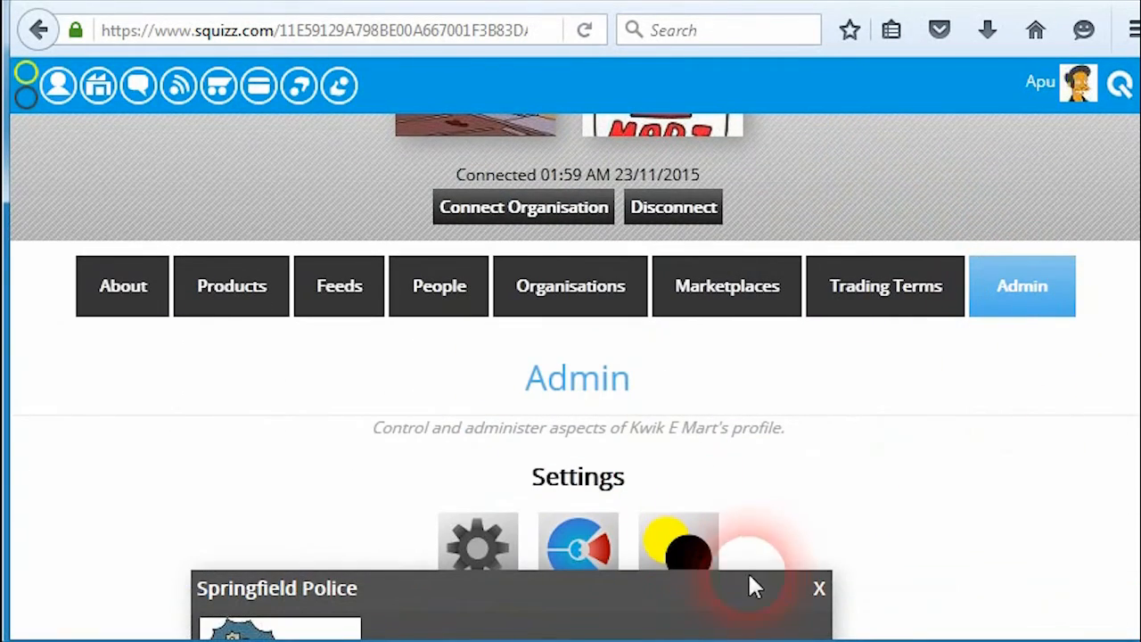
{"action": "left_click", "coordinate": [819, 588]}
{"action": "left_click", "coordinate": [571, 548]}
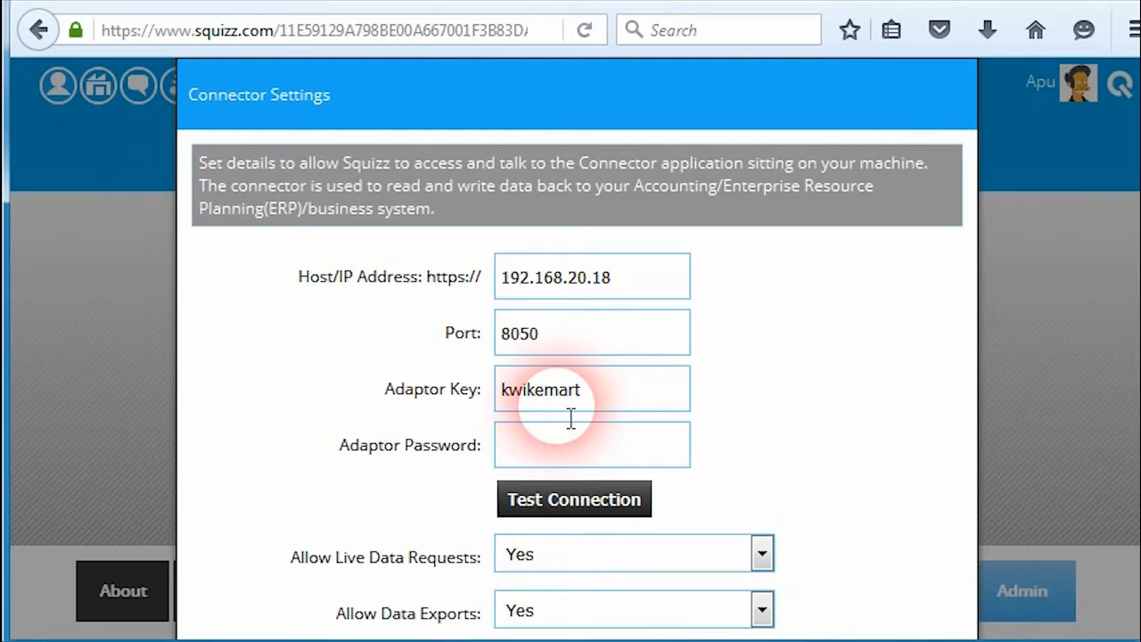
{"action": "scroll", "coordinate": [573, 414], "scroll_direction": "down", "scroll_amount": 2}
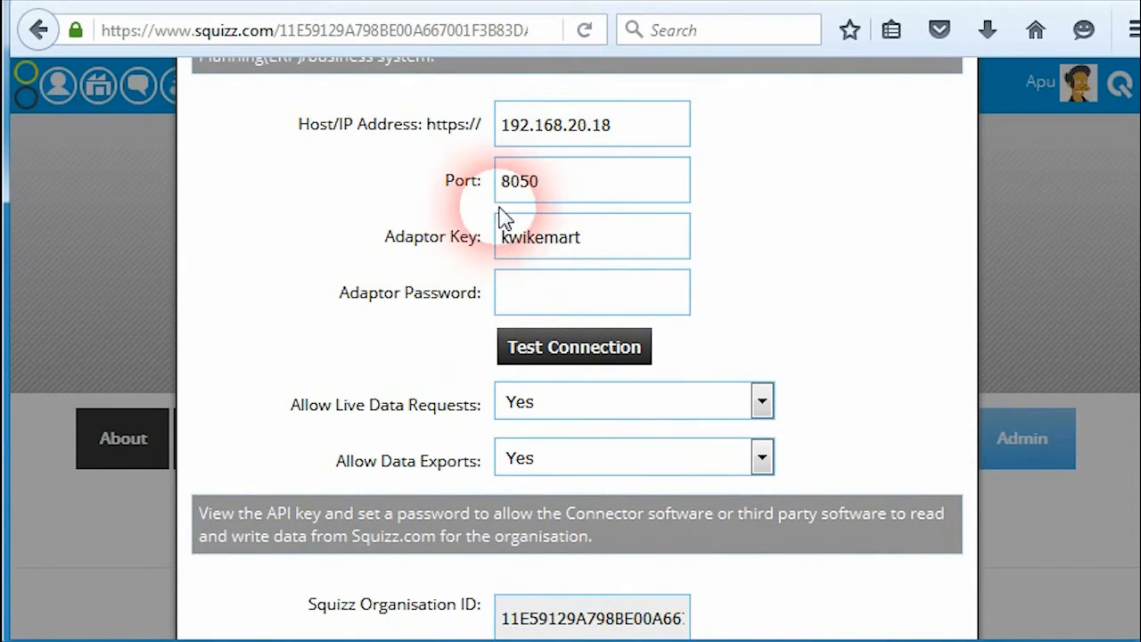
{"action": "scroll", "coordinate": [588, 251], "scroll_direction": "up", "scroll_amount": 3}
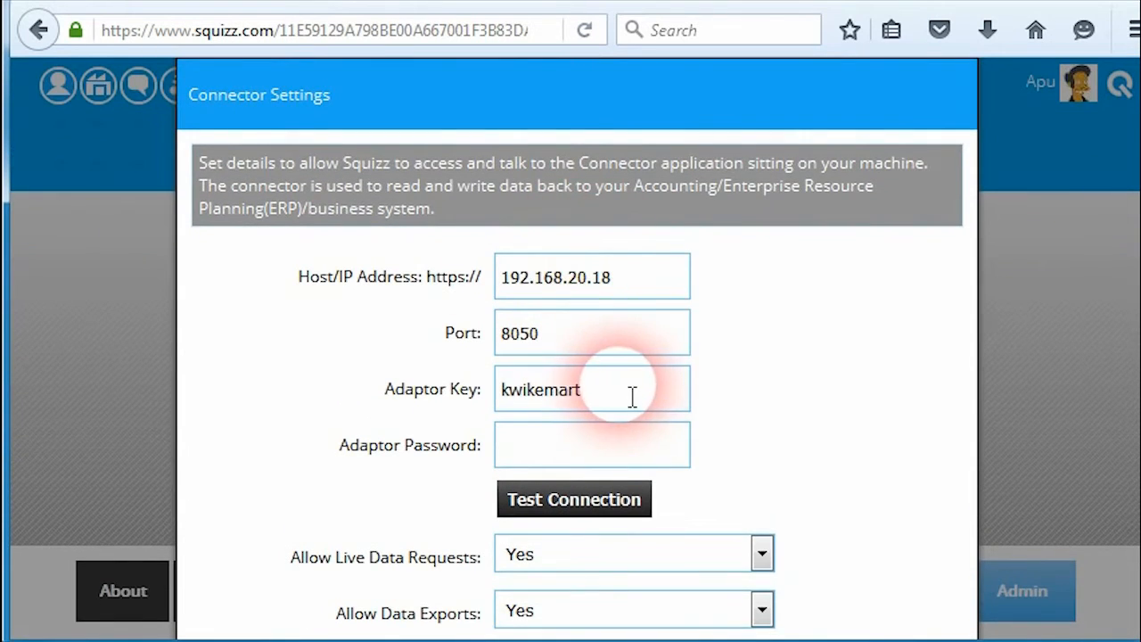
{"action": "scroll", "coordinate": [624, 394], "scroll_direction": "down", "scroll_amount": 5}
{"action": "scroll", "coordinate": [597, 339], "scroll_direction": "up", "scroll_amount": 3}
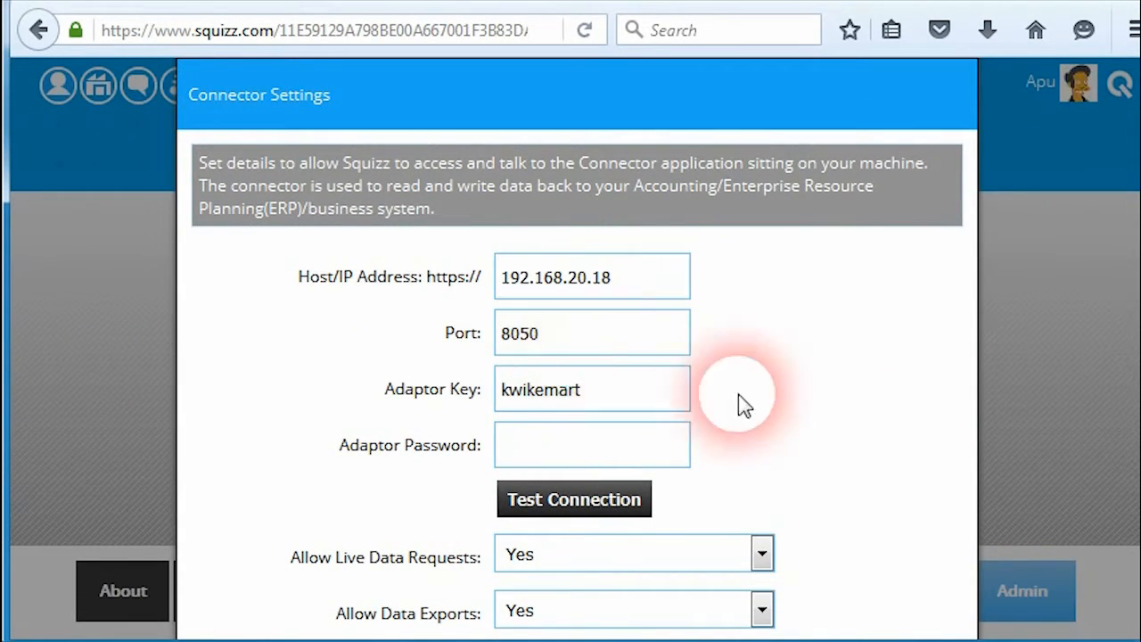
{"action": "scroll", "coordinate": [874, 459], "scroll_direction": "down", "scroll_amount": 3}
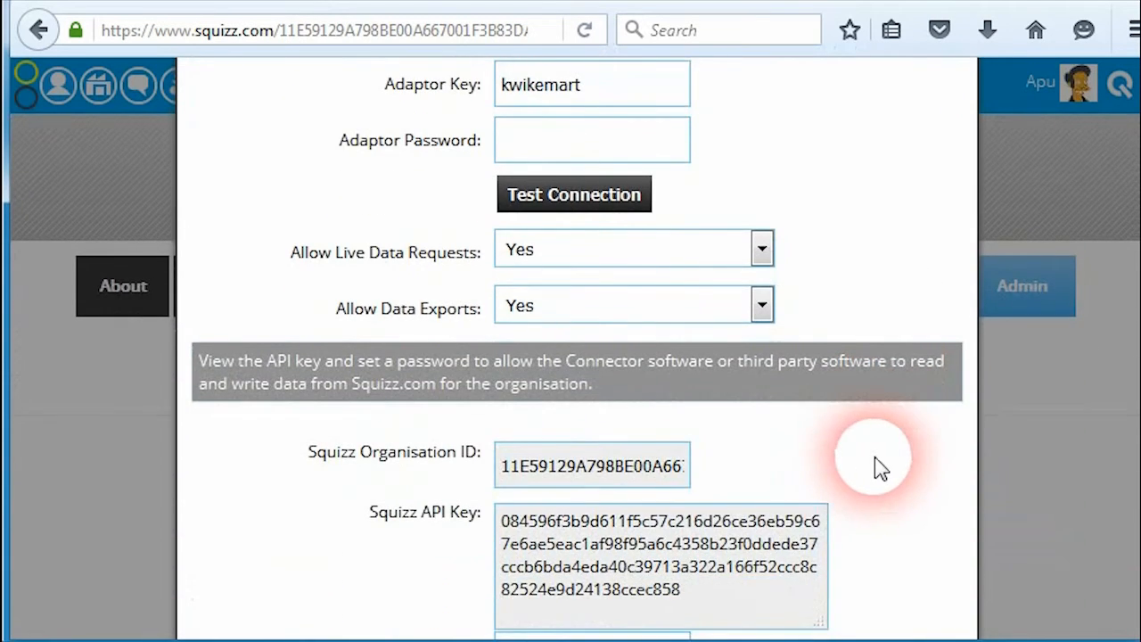
{"action": "scroll", "coordinate": [869, 445], "scroll_direction": "up", "scroll_amount": 3}
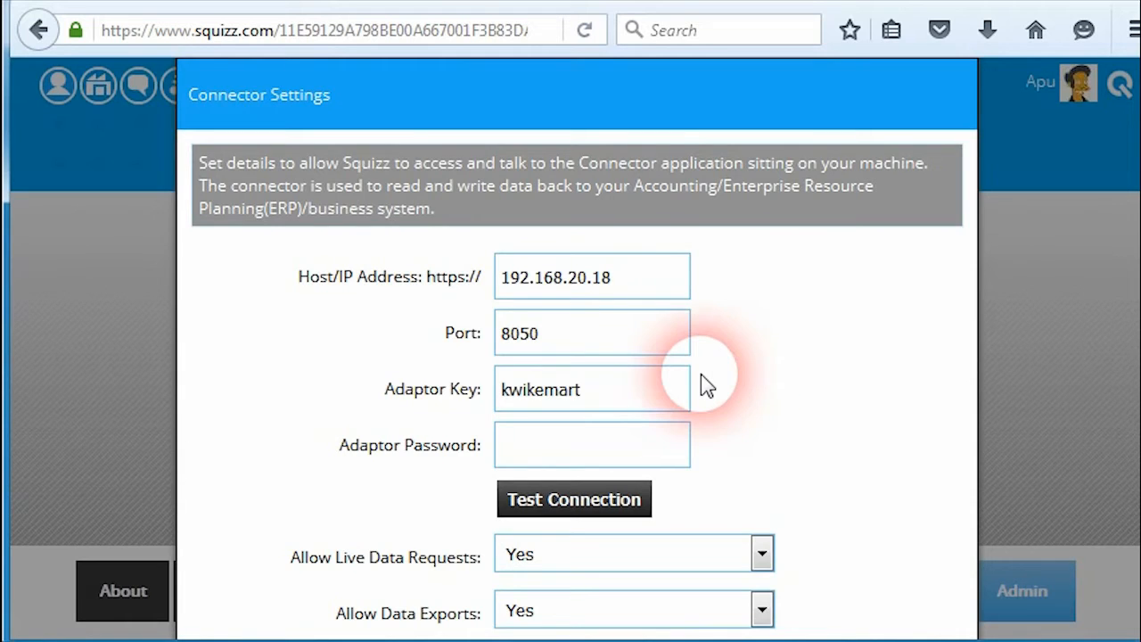
{"action": "scroll", "coordinate": [886, 495], "scroll_direction": "down", "scroll_amount": 6}
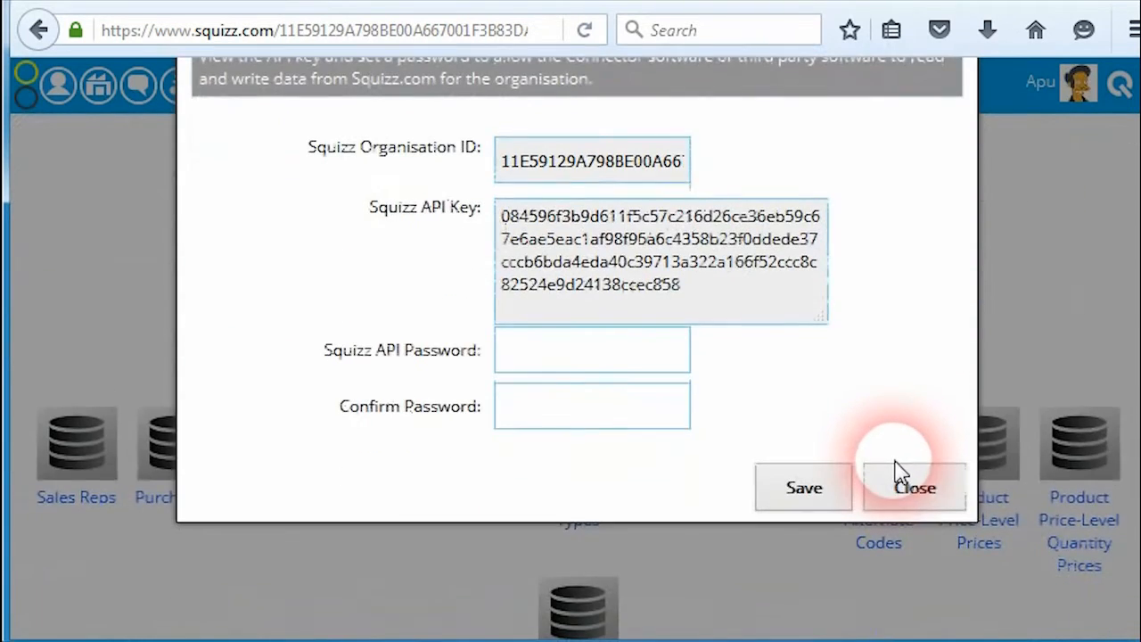
{"action": "left_click", "coordinate": [954, 499]}
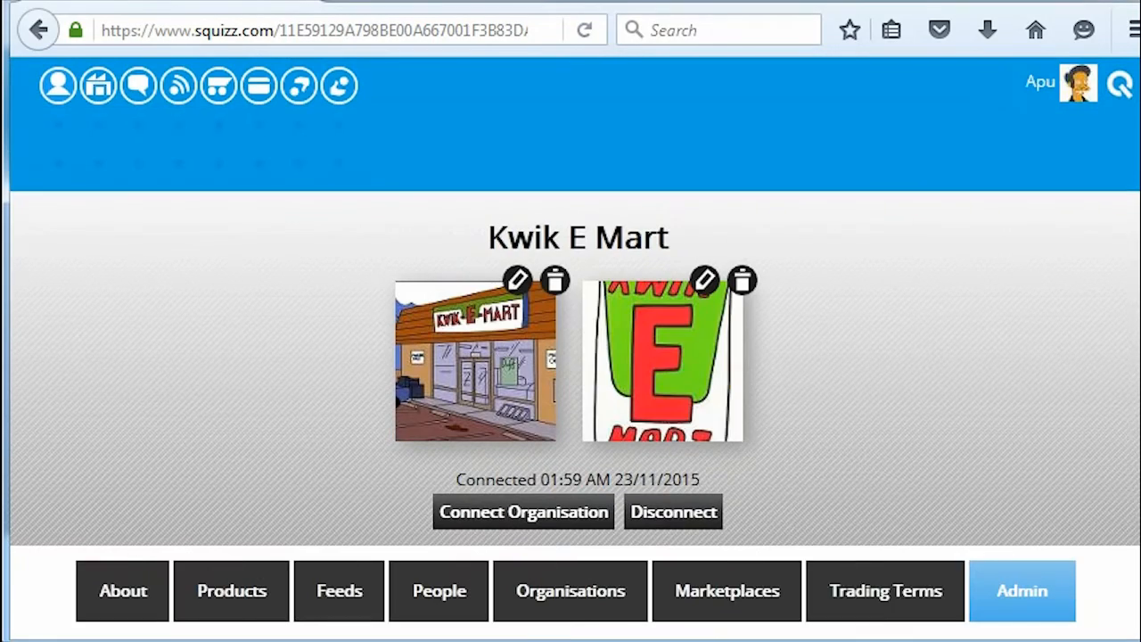
{"action": "left_click", "coordinate": [99, 85]}
{"action": "scroll", "coordinate": [256, 396], "scroll_direction": "down", "scroll_amount": 7}
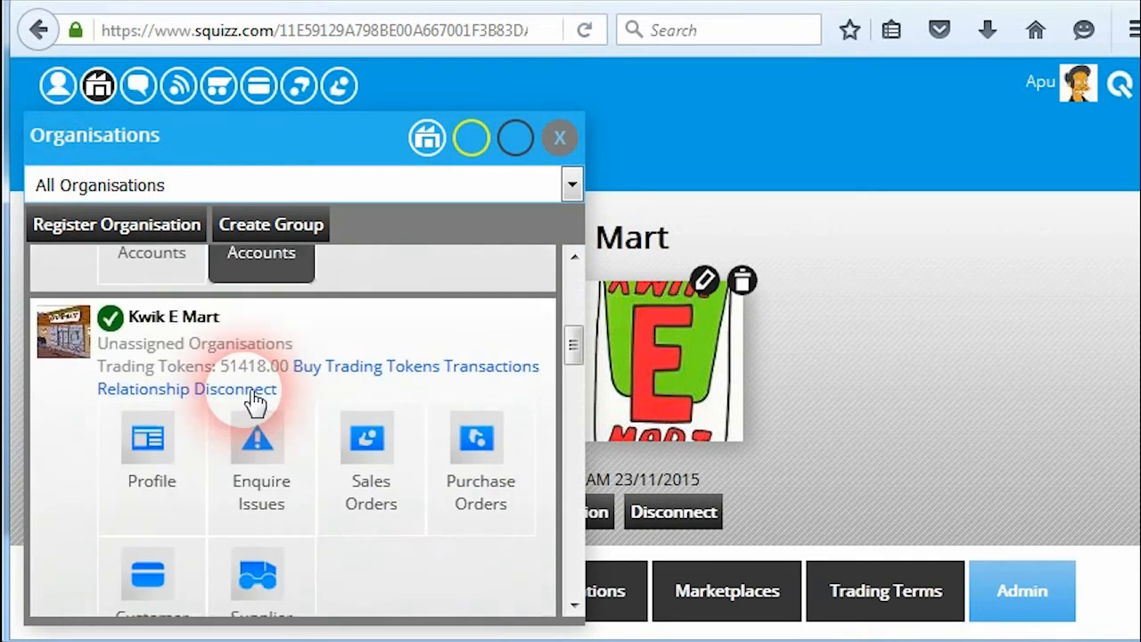
{"action": "scroll", "coordinate": [255, 396], "scroll_direction": "down", "scroll_amount": 5}
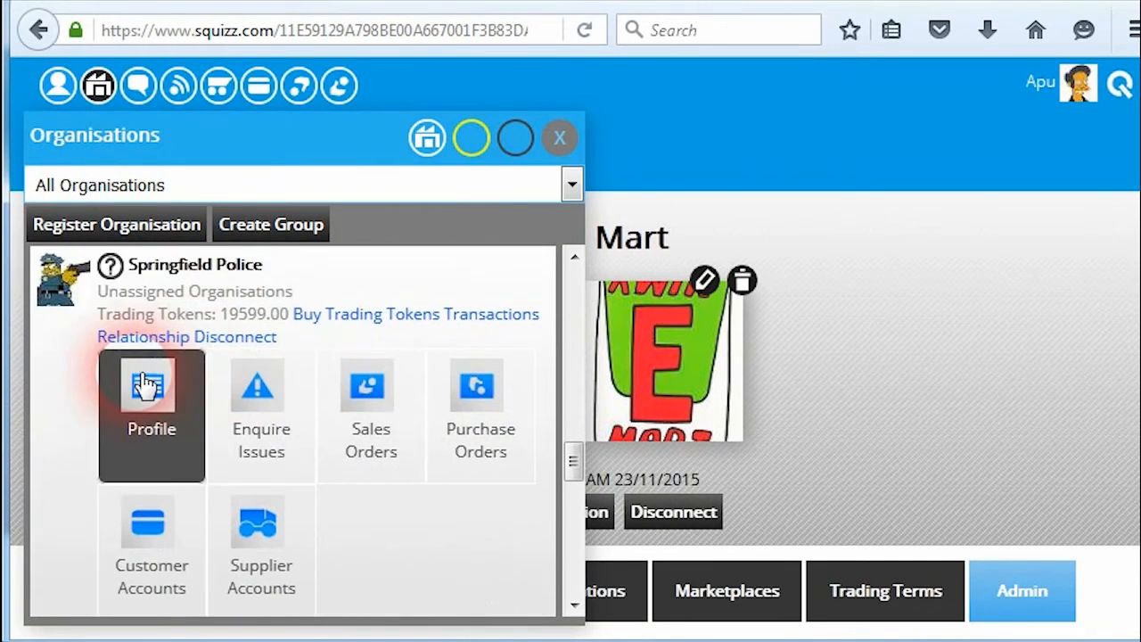
{"action": "left_click", "coordinate": [151, 388]}
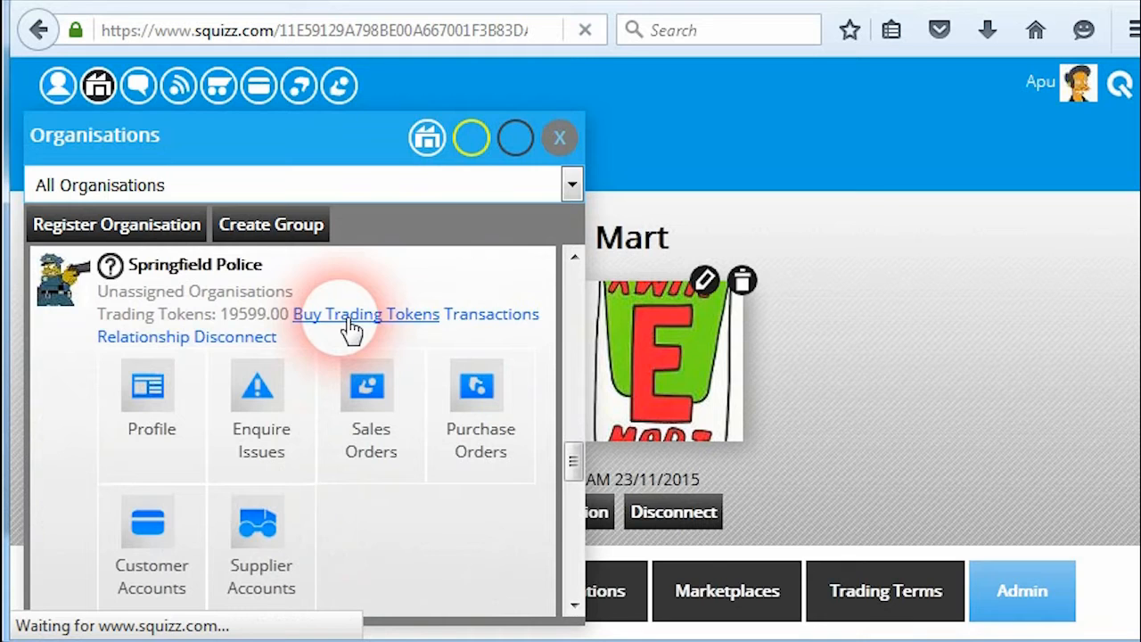
Check Springfield Police's Admin connector settings, close them, and return to the Squizz home page.
{"action": "scroll", "coordinate": [981, 410], "scroll_direction": "down", "scroll_amount": 5}
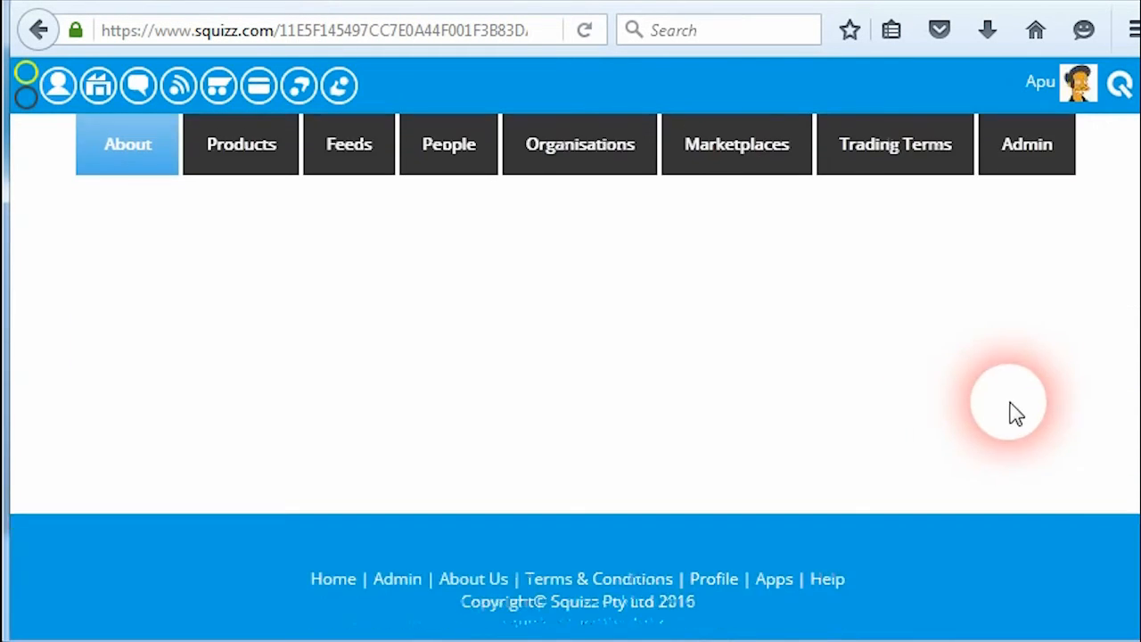
{"action": "left_click", "coordinate": [1025, 138]}
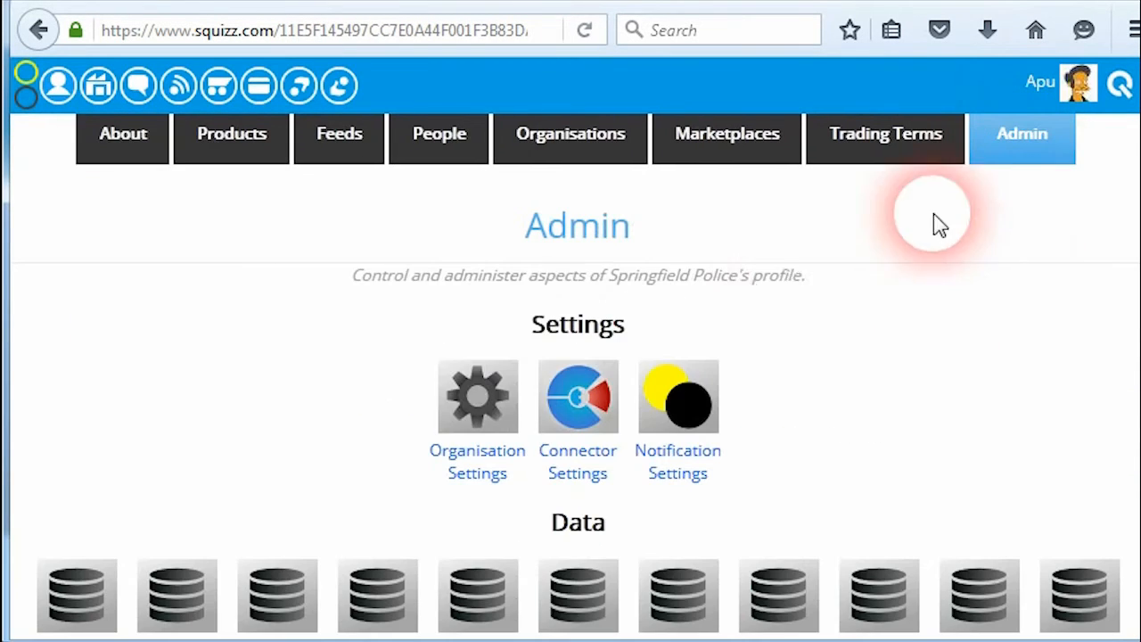
{"action": "left_click", "coordinate": [606, 403]}
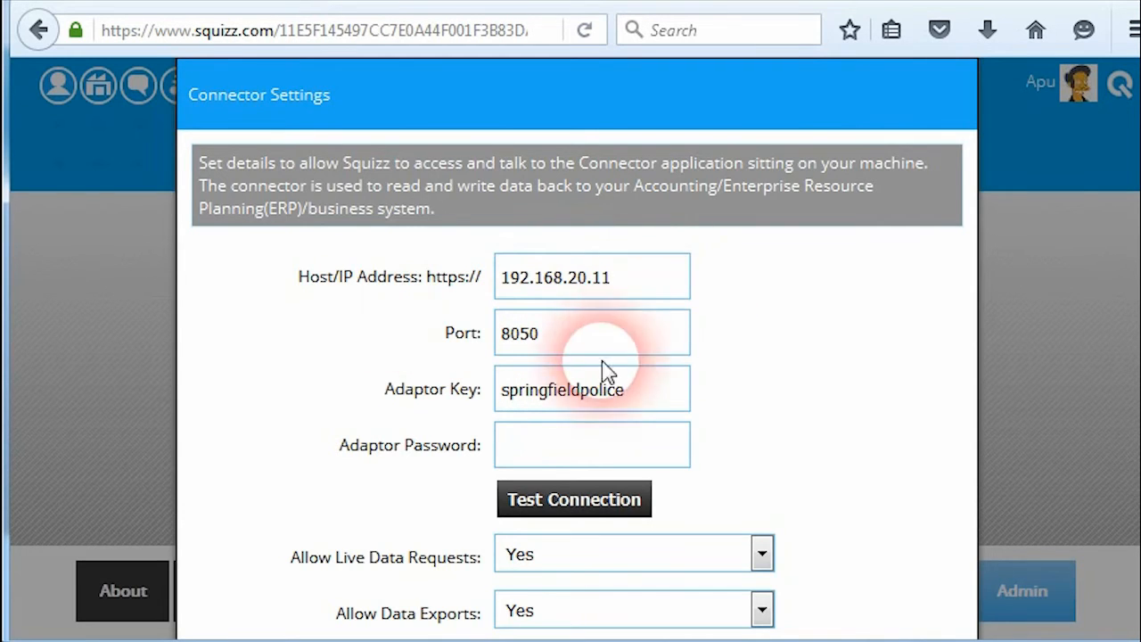
{"action": "scroll", "coordinate": [460, 377], "scroll_direction": "down", "scroll_amount": 6}
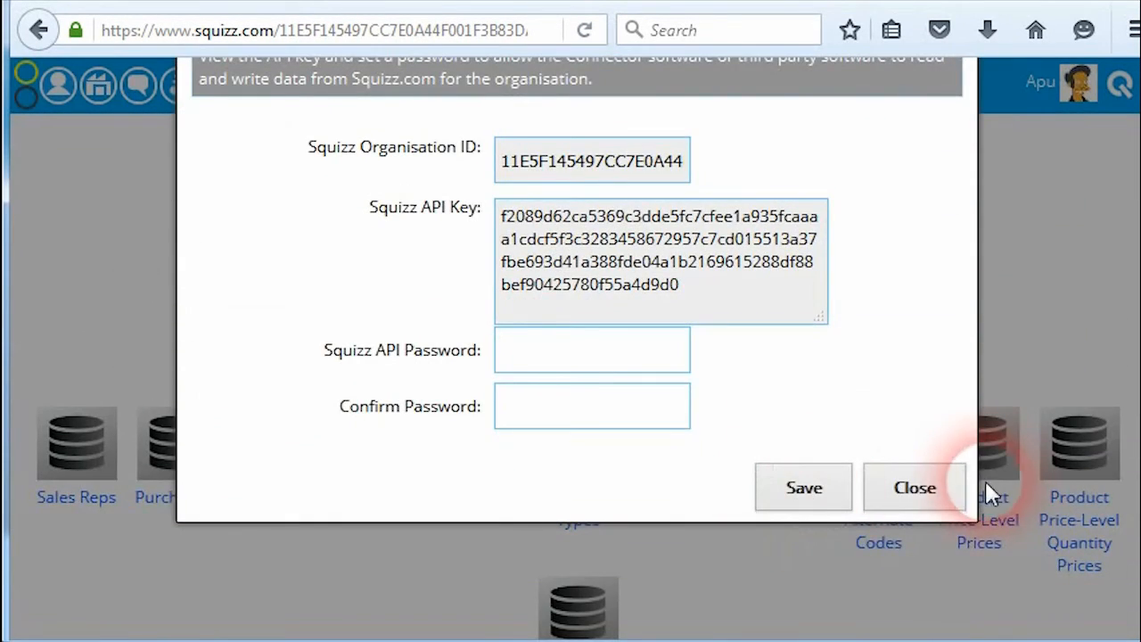
{"action": "left_click", "coordinate": [958, 487]}
{"action": "scroll", "coordinate": [704, 392], "scroll_direction": "up", "scroll_amount": 10}
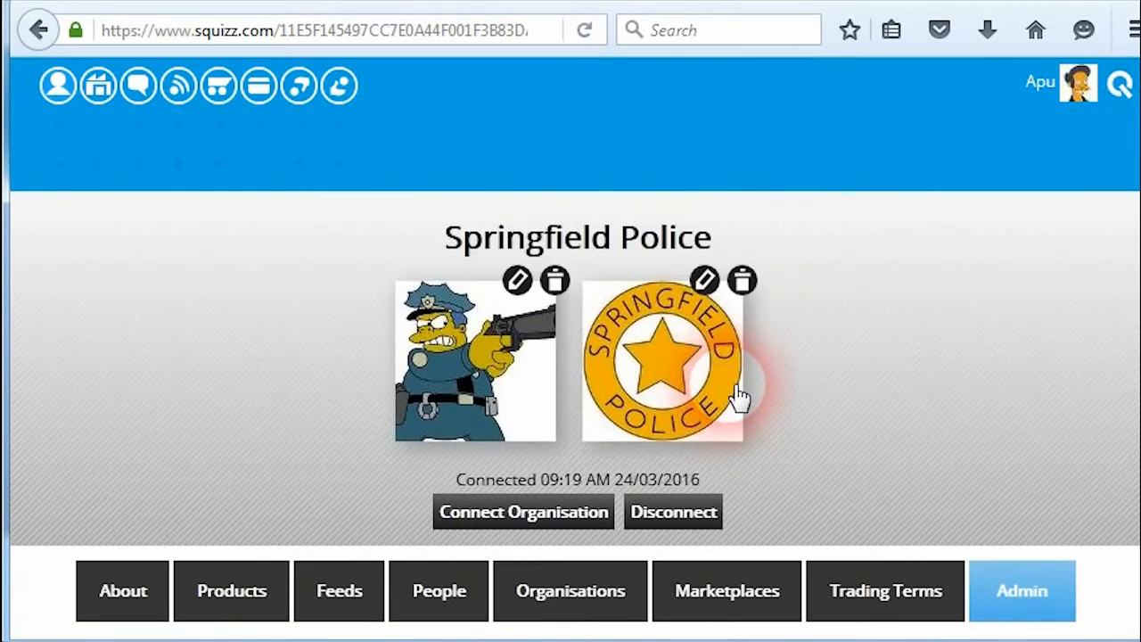
{"action": "left_click", "coordinate": [1119, 85]}
{"action": "left_click", "coordinate": [814, 131]}
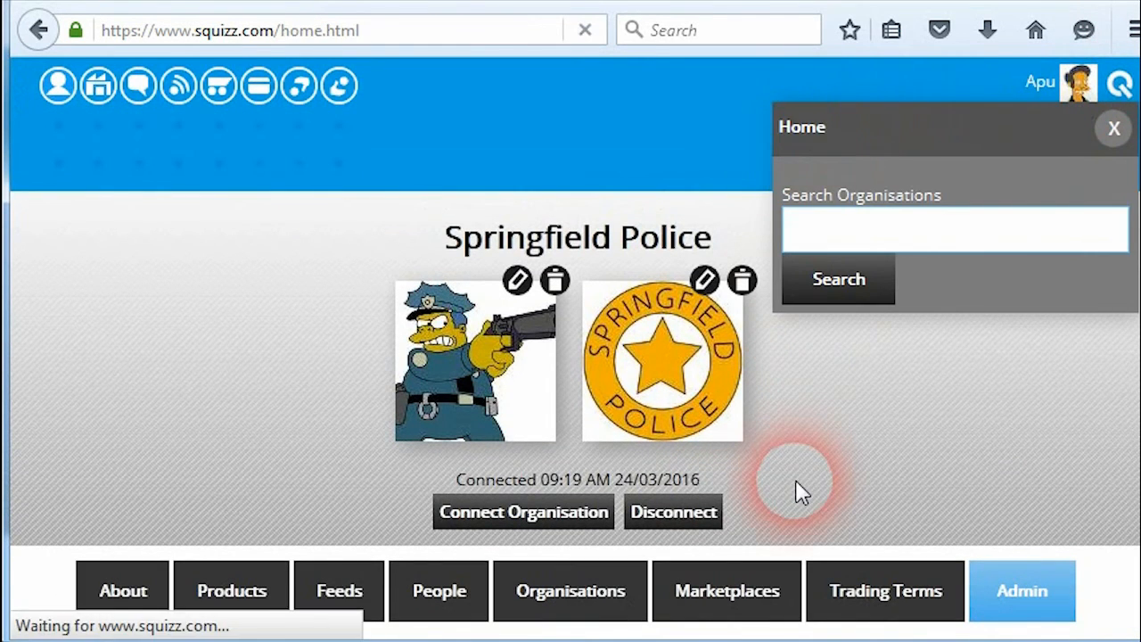